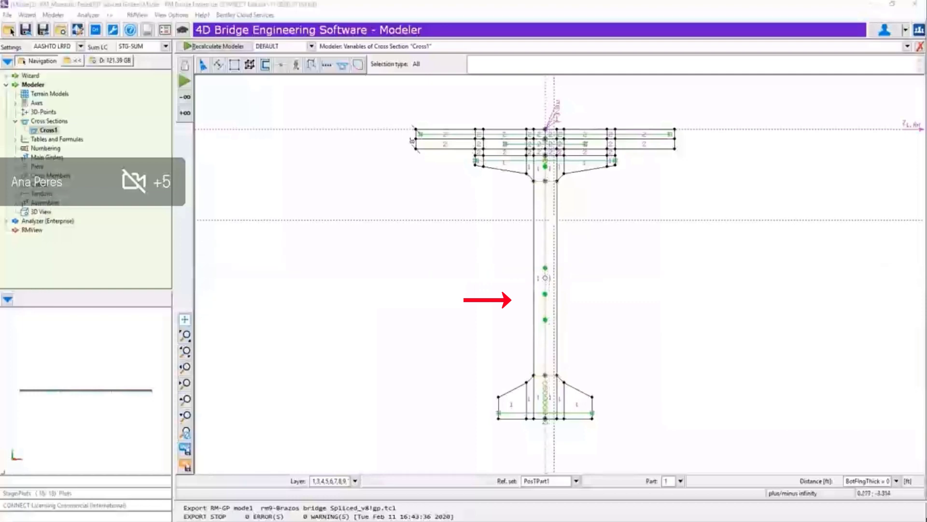
Edit reference point PosT12 in reference set PosTPart1 of the cross section, assigning variable PosT12 to its first distance.
{"action": "left_click", "coordinate": [577, 481]}
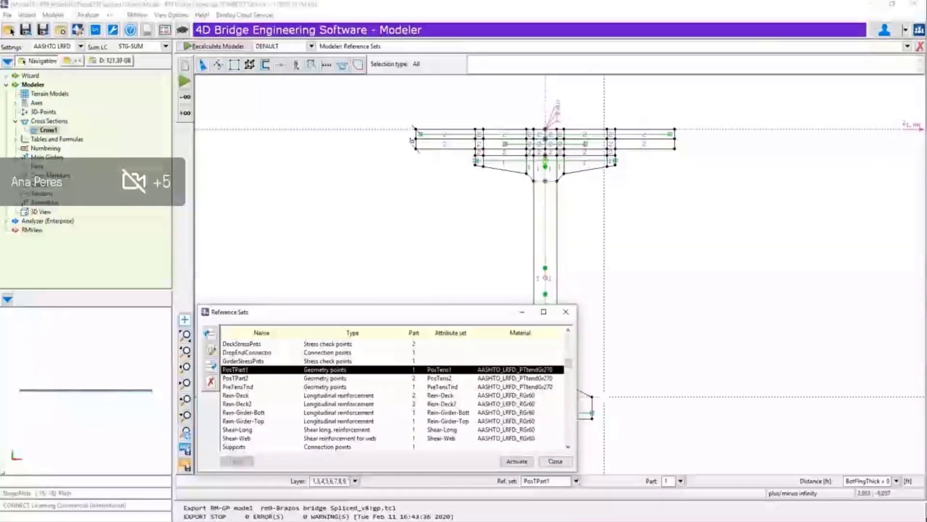
{"action": "left_click", "coordinate": [686, 354]}
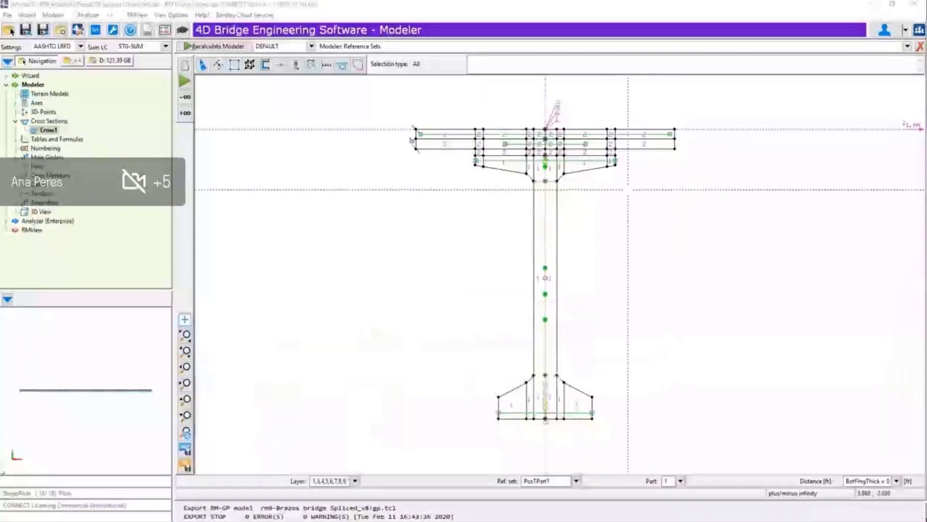
{"action": "left_click", "coordinate": [545, 268]}
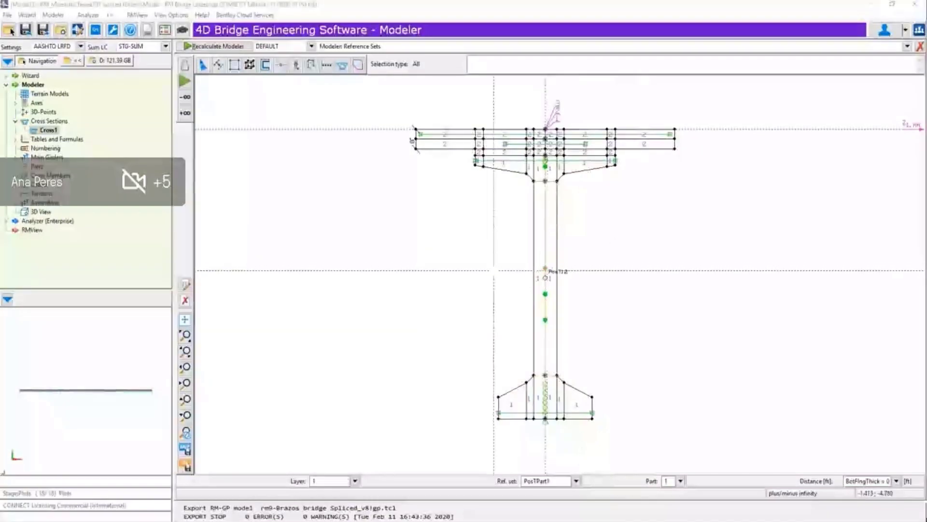
{"action": "left_click", "coordinate": [186, 284]}
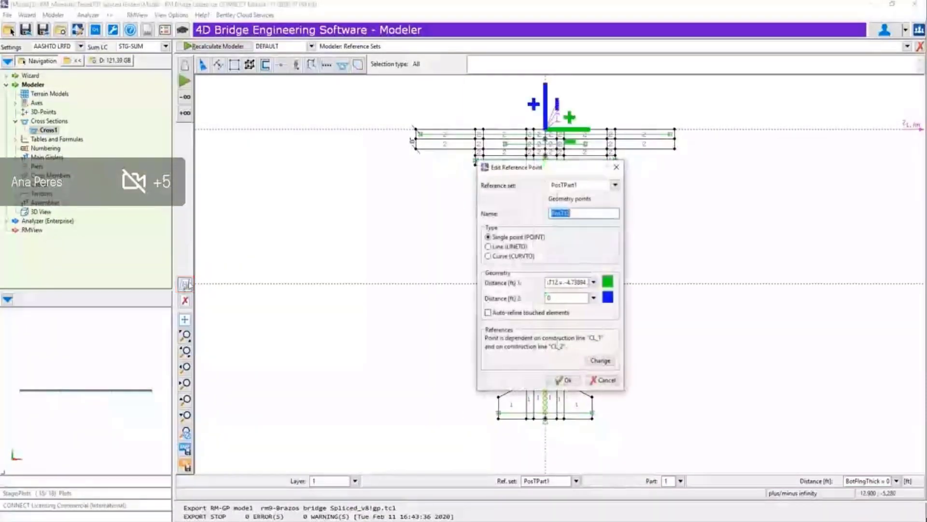
{"action": "left_click_drag", "start_coordinate": [577, 173], "coordinate": [381, 167]}
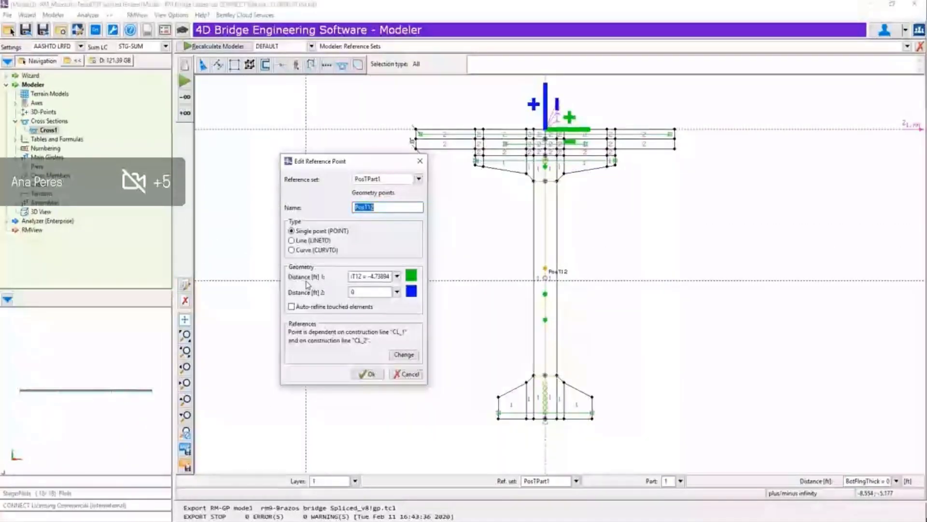
{"action": "left_click", "coordinate": [396, 276]}
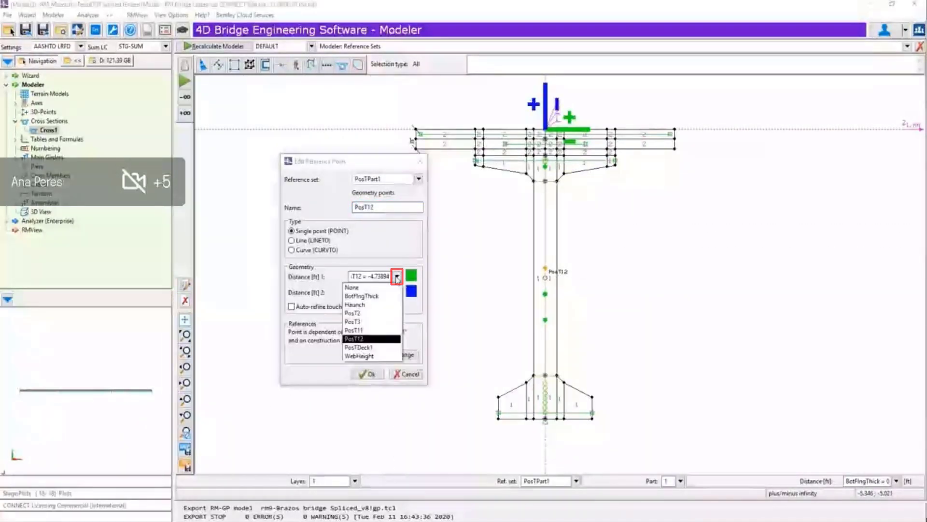
{"action": "left_click", "coordinate": [360, 339]}
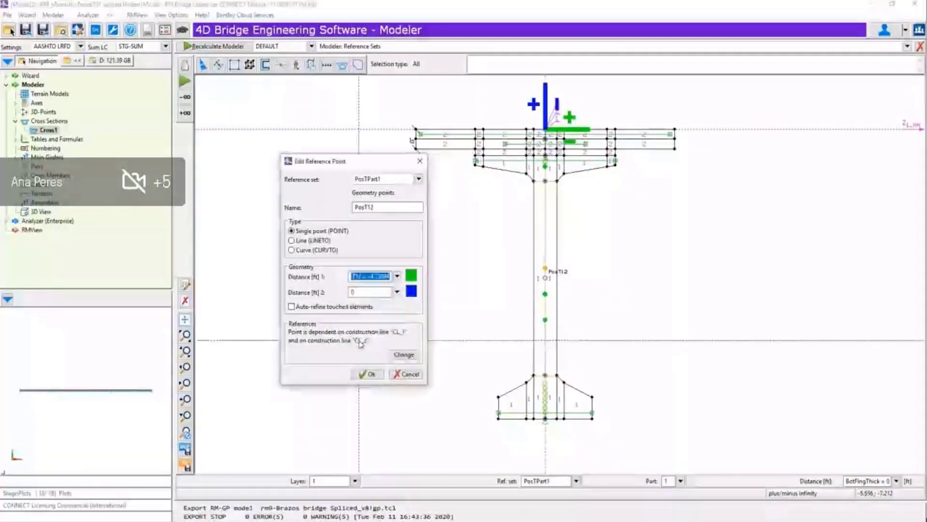
{"action": "left_click", "coordinate": [367, 375]}
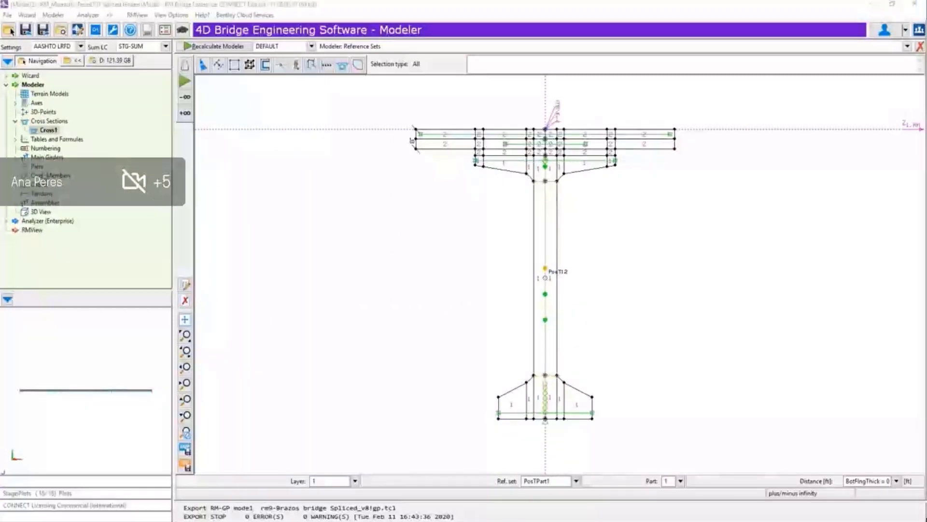
Examine the PosT12 table under Tables and Formulas, both its station entries and its diagram.
{"action": "left_click", "coordinate": [15, 140]}
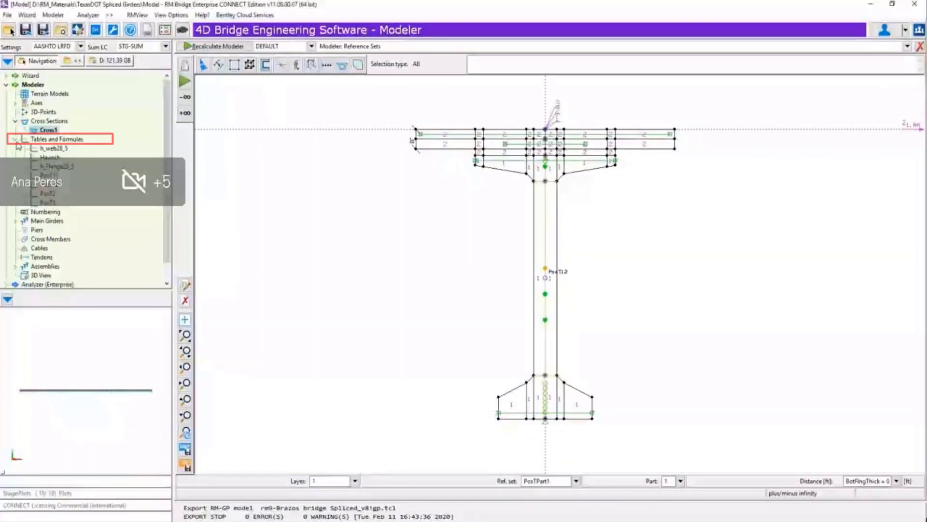
{"action": "left_click", "coordinate": [45, 186]}
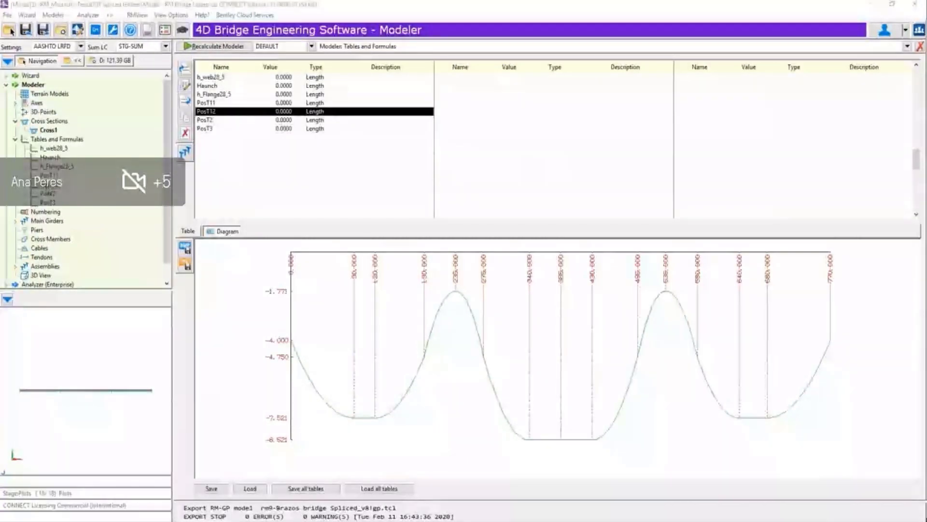
{"action": "left_click", "coordinate": [188, 231]}
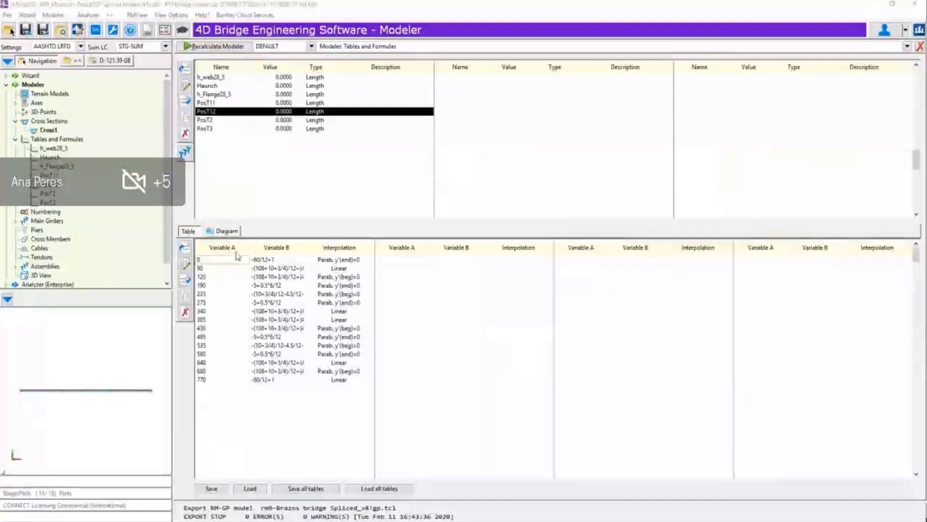
{"action": "left_click", "coordinate": [275, 259]}
{"action": "left_click", "coordinate": [226, 231]}
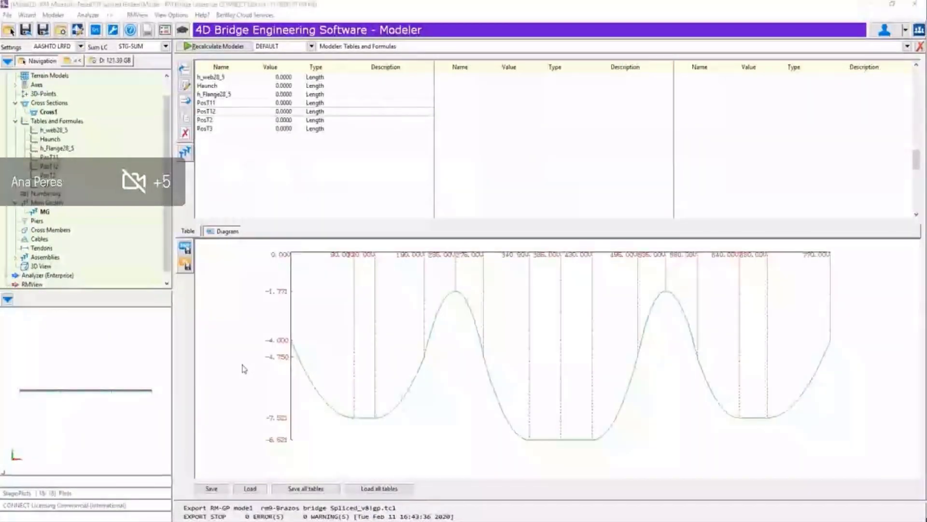
For main girder MG, assign the table expression PosT12(sg) to variable PosT12 of the cross section before.
{"action": "left_click", "coordinate": [44, 211]}
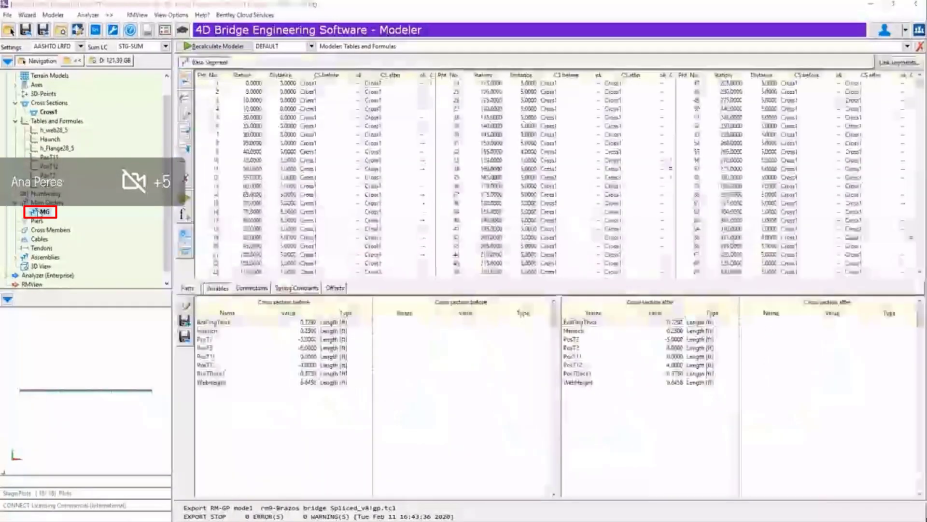
{"action": "left_click", "coordinate": [185, 304]}
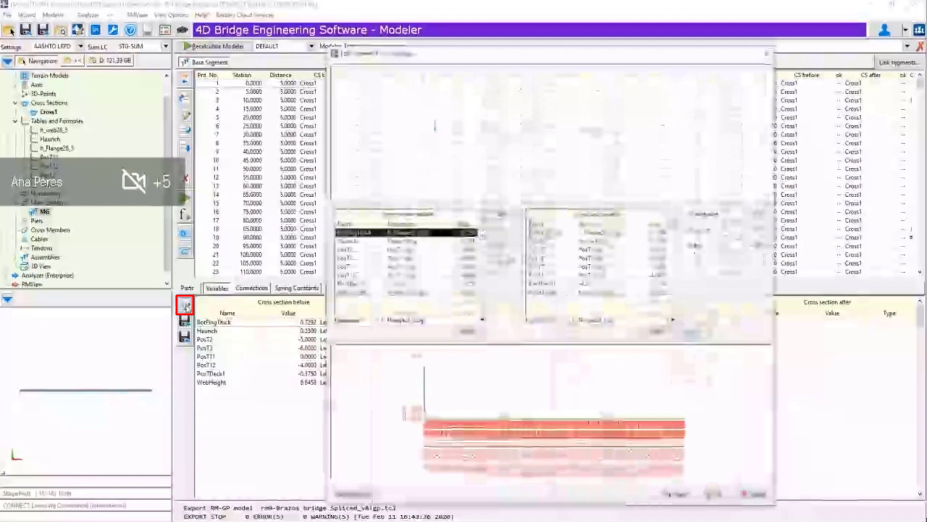
{"action": "left_click", "coordinate": [366, 276]}
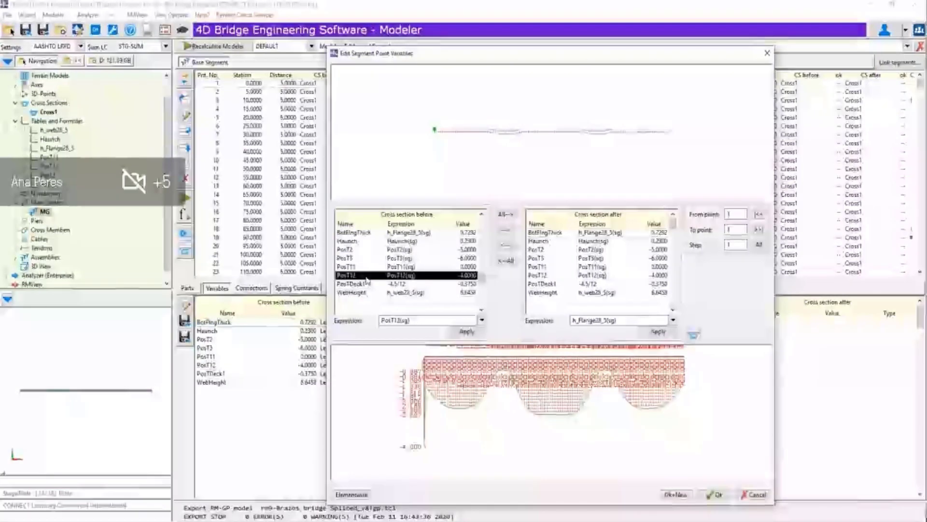
{"action": "triple_click", "coordinate": [423, 323]}
{"action": "key", "text": "Delete"}
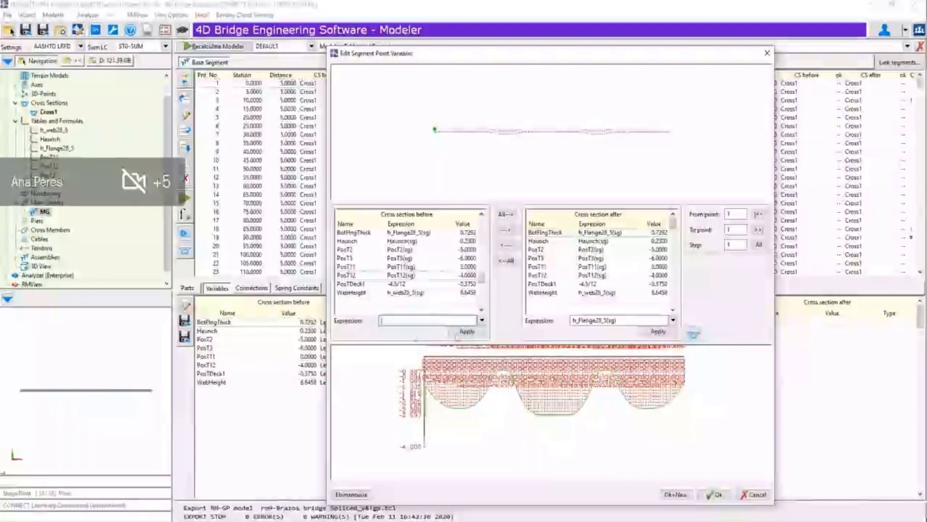
{"action": "left_click", "coordinate": [483, 320]}
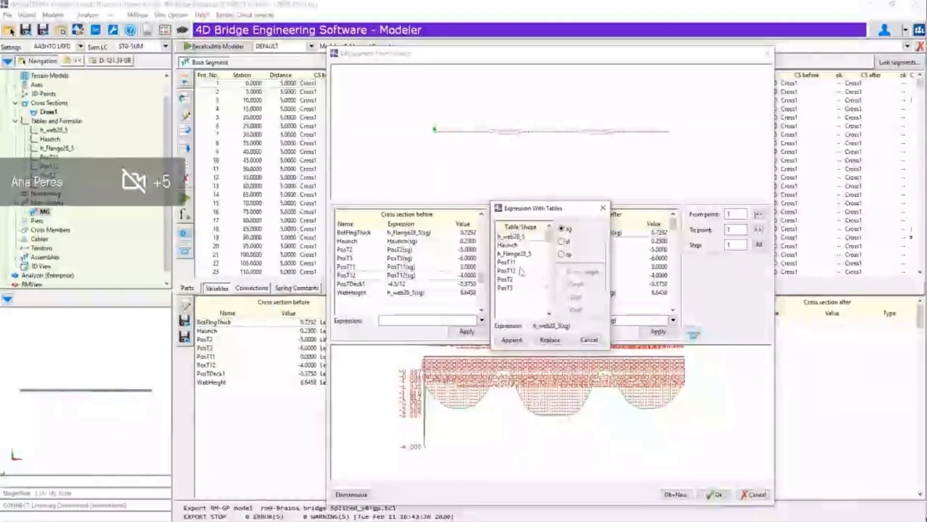
{"action": "left_click", "coordinate": [520, 271]}
{"action": "left_click", "coordinate": [512, 340]}
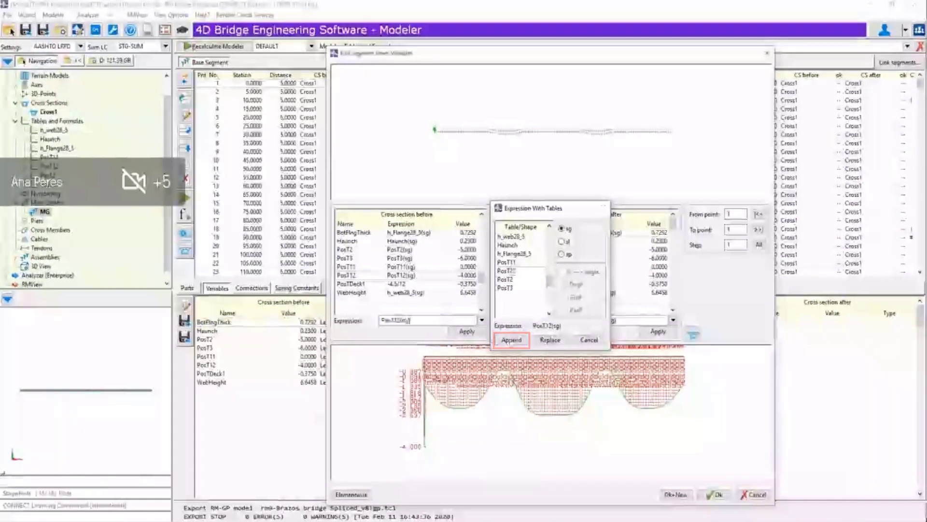
{"action": "left_click", "coordinate": [467, 332]}
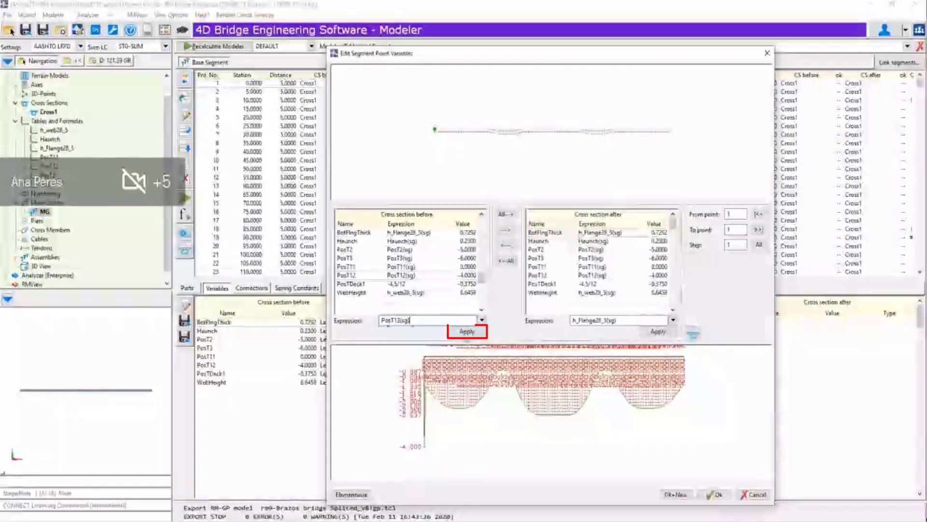
Copy all variable expressions to the cross section after and apply them to segment points 1 to 159.
{"action": "left_click", "coordinate": [505, 215]}
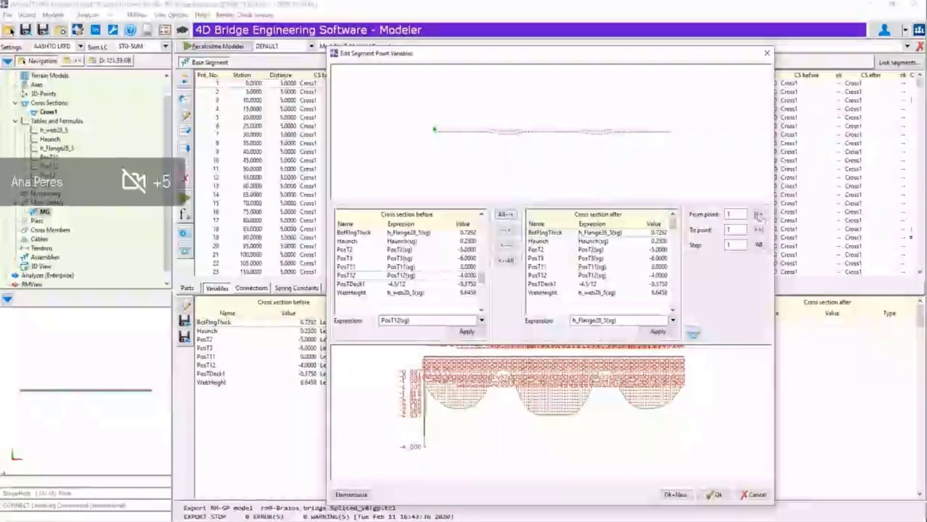
{"action": "left_click", "coordinate": [759, 230]}
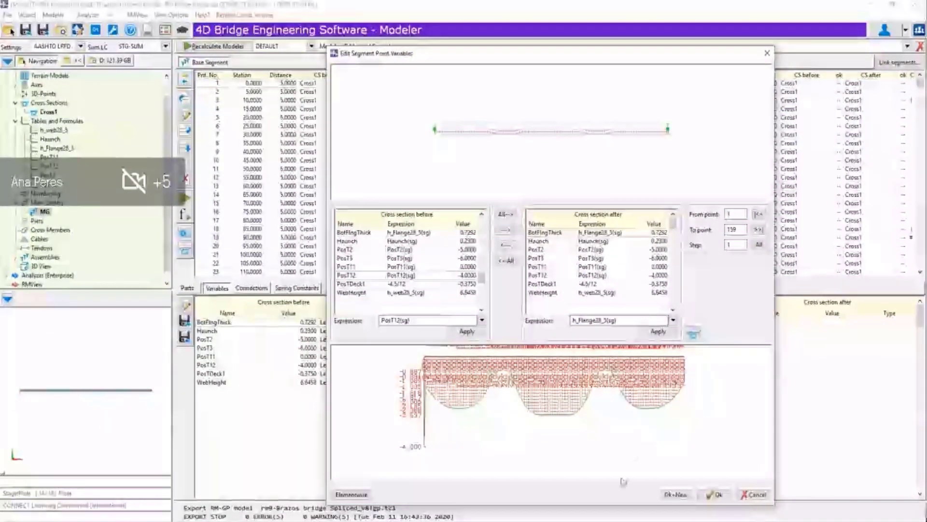
{"action": "left_click", "coordinate": [714, 495]}
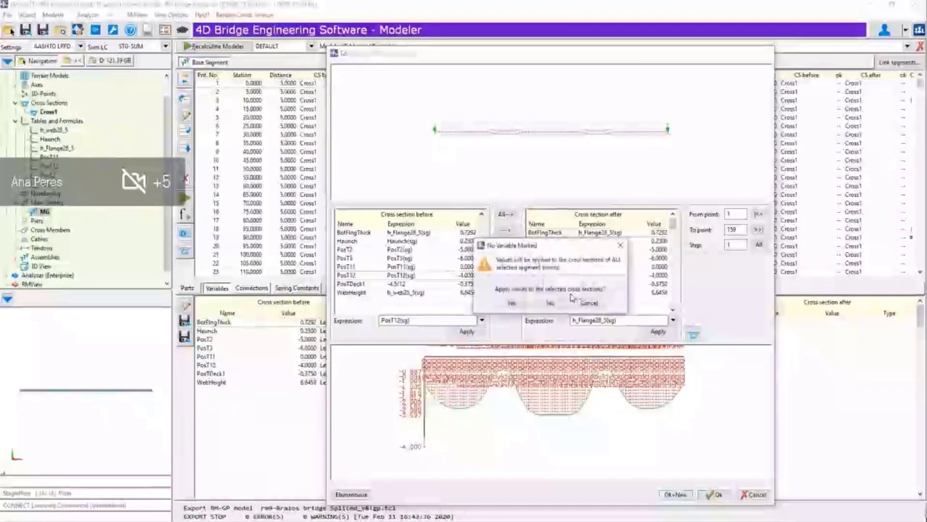
{"action": "left_click", "coordinate": [510, 304]}
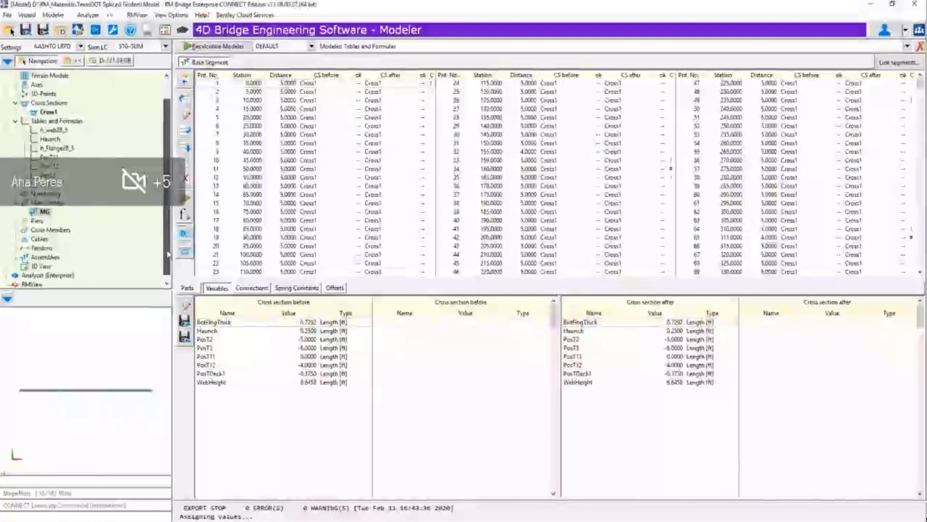
Insert a new internal tendon after the last one in the tendon list, numbered from 301 to 301.
{"action": "scroll", "coordinate": [169, 267], "scroll_direction": "down", "scroll_amount": 1}
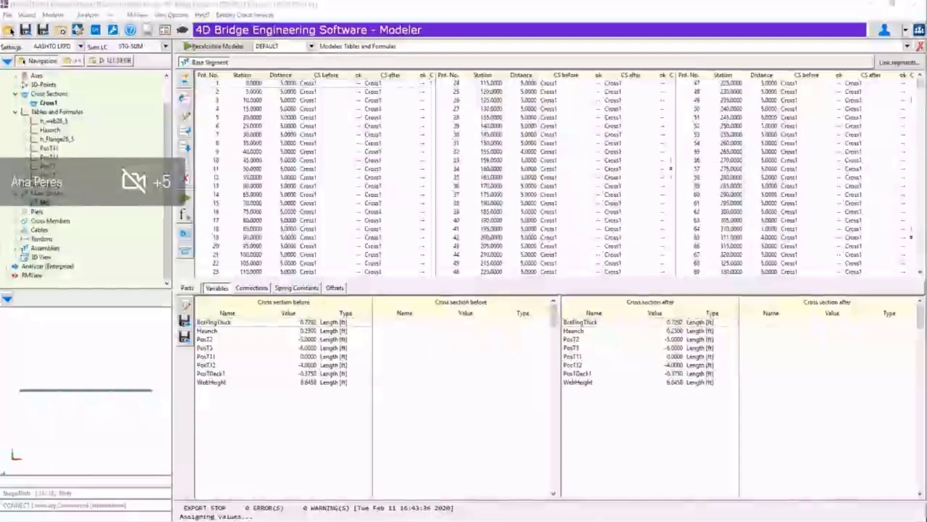
{"action": "left_click", "coordinate": [41, 239]}
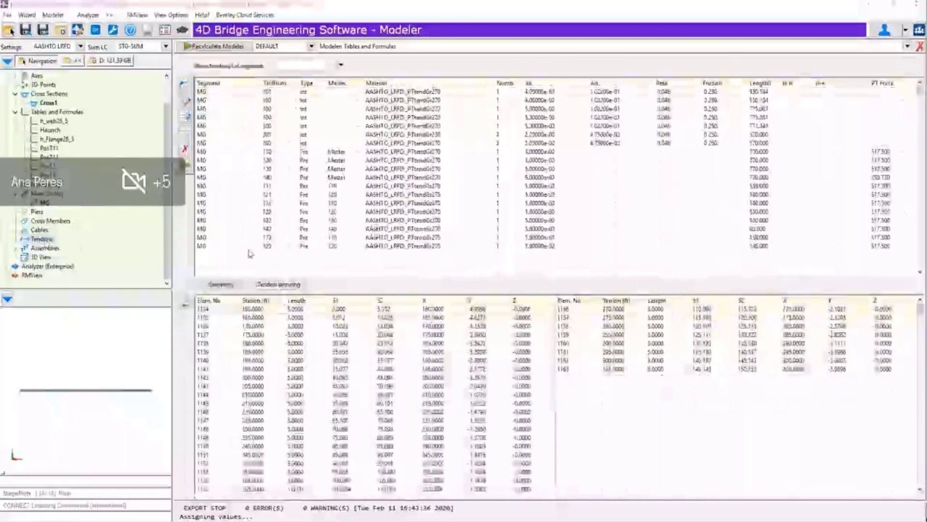
{"action": "left_click", "coordinate": [248, 247]}
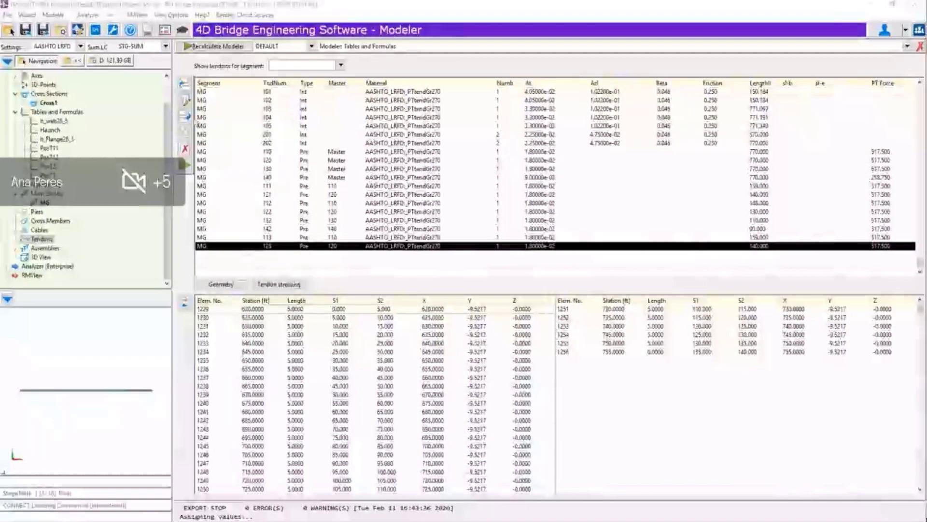
{"action": "left_click", "coordinate": [184, 117]}
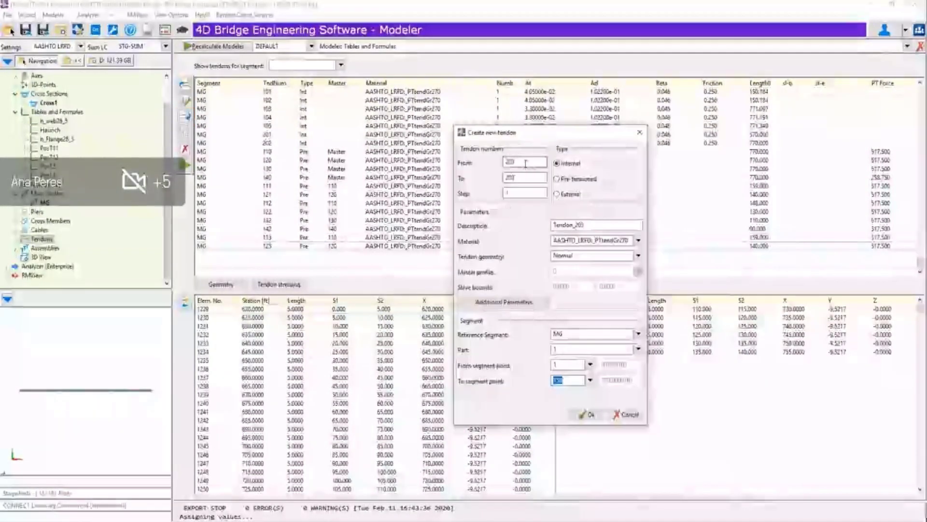
{"action": "double_click", "coordinate": [525, 163]}
{"action": "type", "text": "300"}
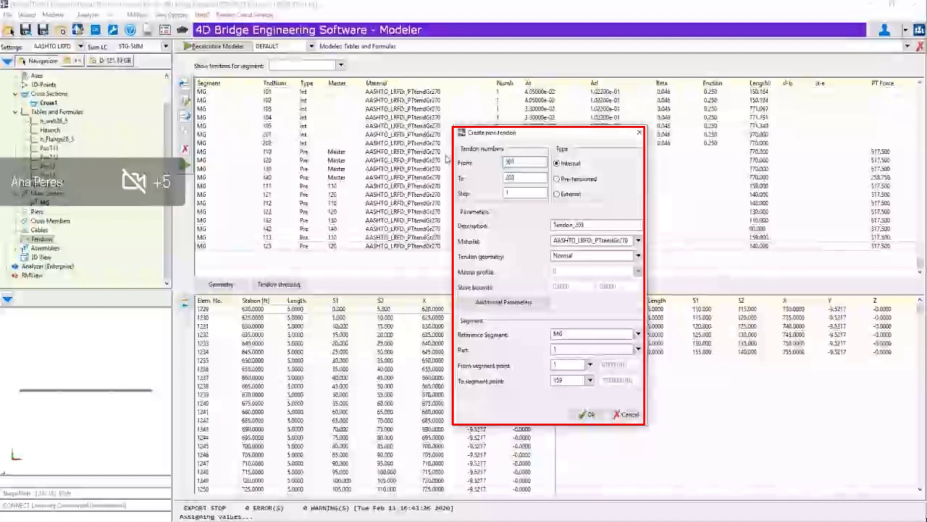
{"action": "left_click_drag", "start_coordinate": [515, 180], "coordinate": [469, 175]}
{"action": "type", "text": "3"}
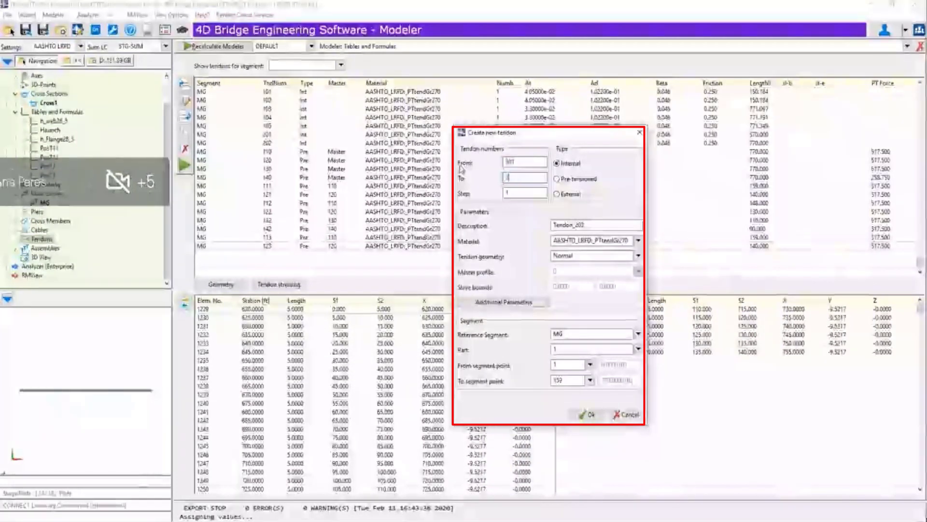
{"action": "type", "text": "01"}
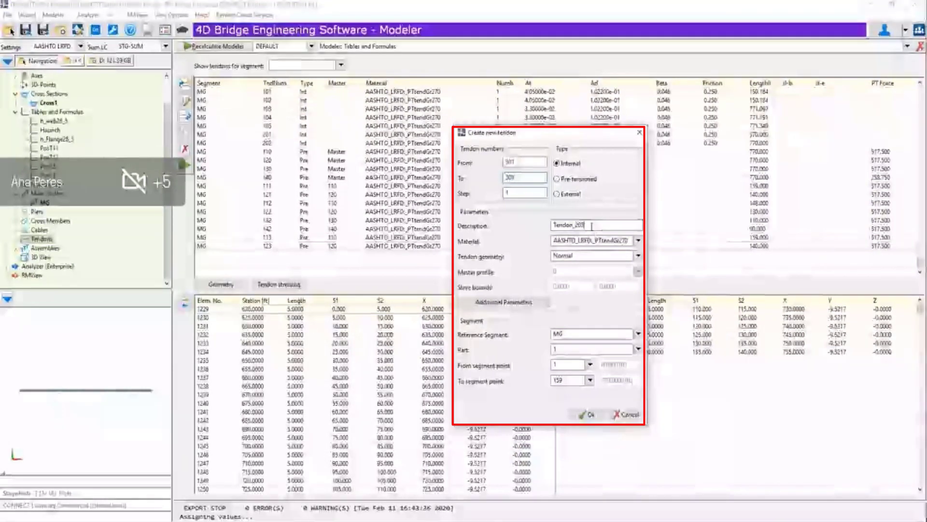
Set the new tendon's description to Tendon_2301, its material to AASHTO LRFD PTtendGr270 and its tendon geometry to Normal.
{"action": "key", "text": "BackSpace"}
{"action": "key", "text": "BackSpace"}
{"action": "type", "text": "301"}
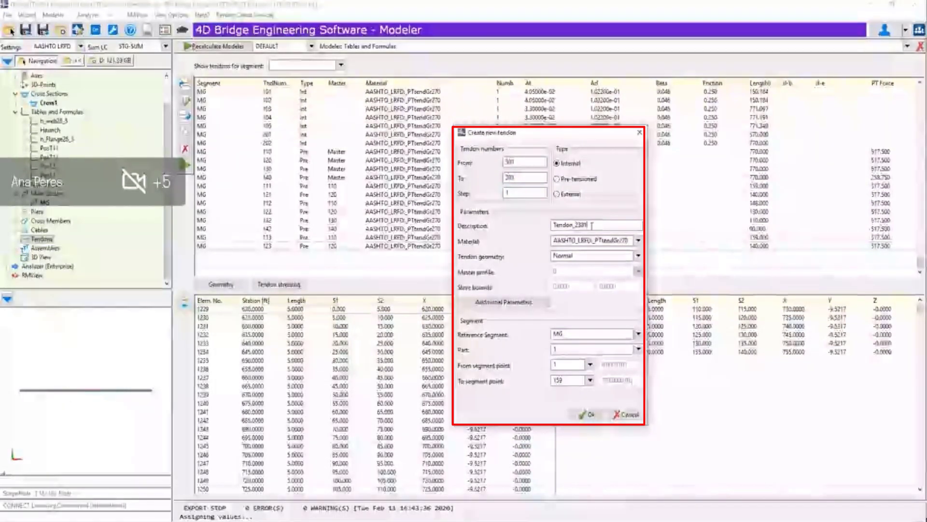
{"action": "left_click", "coordinate": [638, 240]}
{"action": "left_click", "coordinate": [672, 313]}
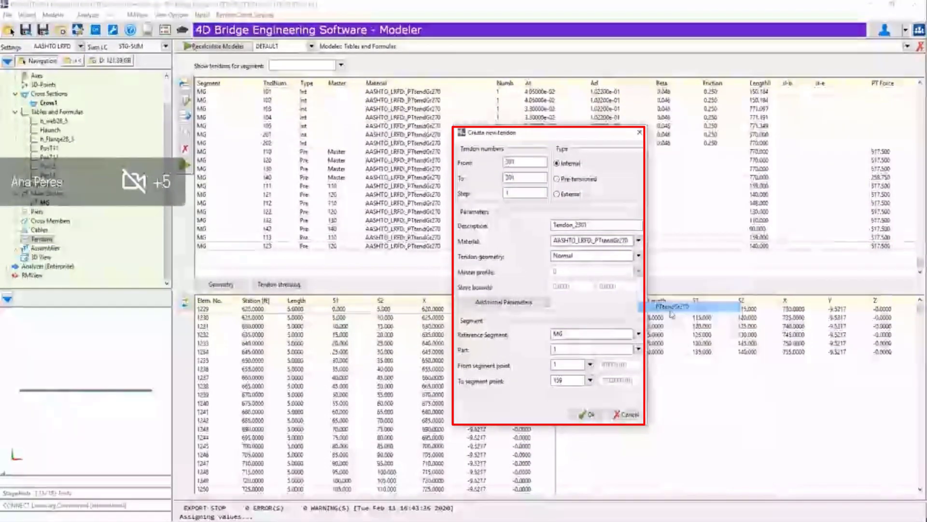
{"action": "left_click", "coordinate": [576, 256]}
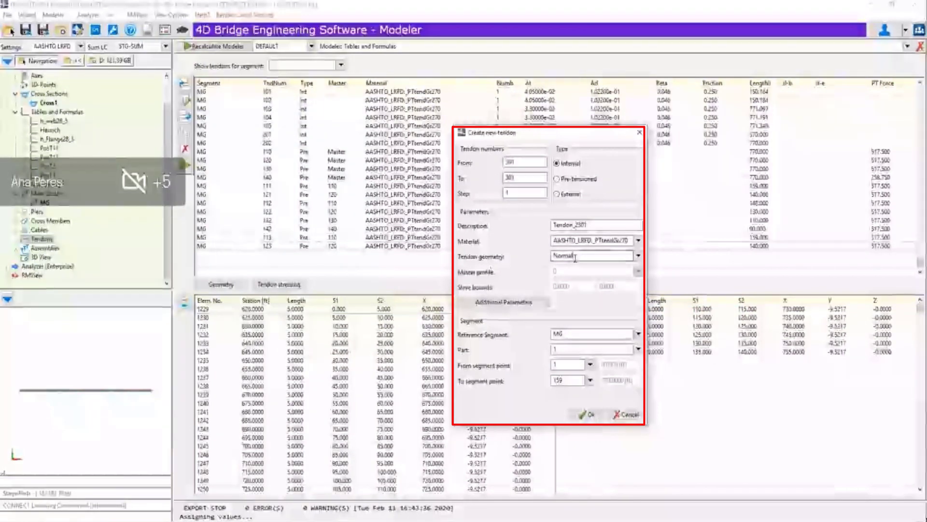
{"action": "left_click", "coordinate": [639, 256]}
{"action": "left_click", "coordinate": [564, 275]}
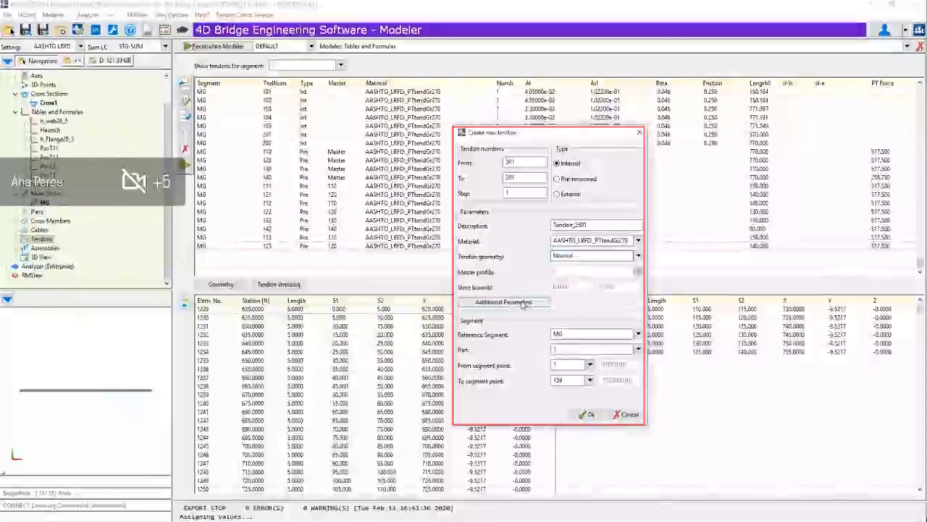
In the new tendon's additional parameters, set the tendon area At to 0.033 ft2 and the duct area Ad to 0.1022 ft2.
{"action": "left_click", "coordinate": [504, 302]}
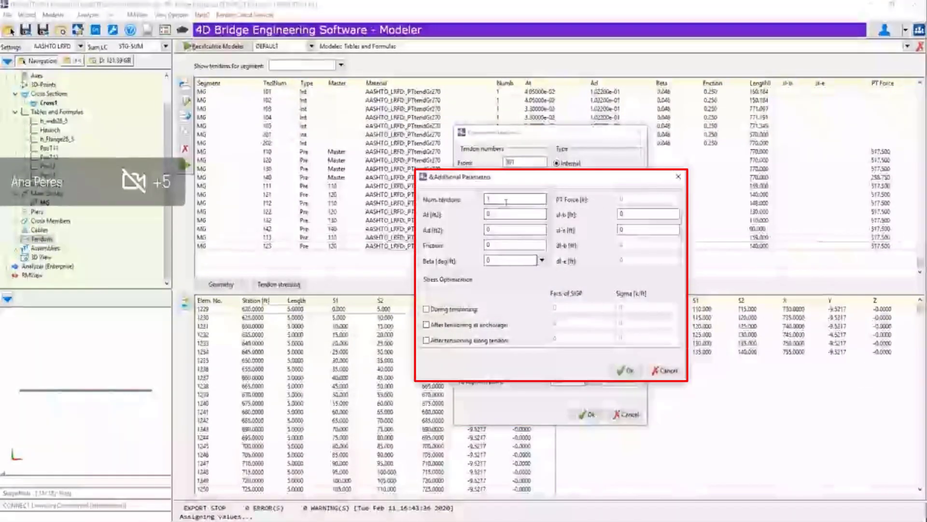
{"action": "left_click", "coordinate": [502, 214]}
{"action": "left_click_drag", "start_coordinate": [502, 214], "coordinate": [479, 219]}
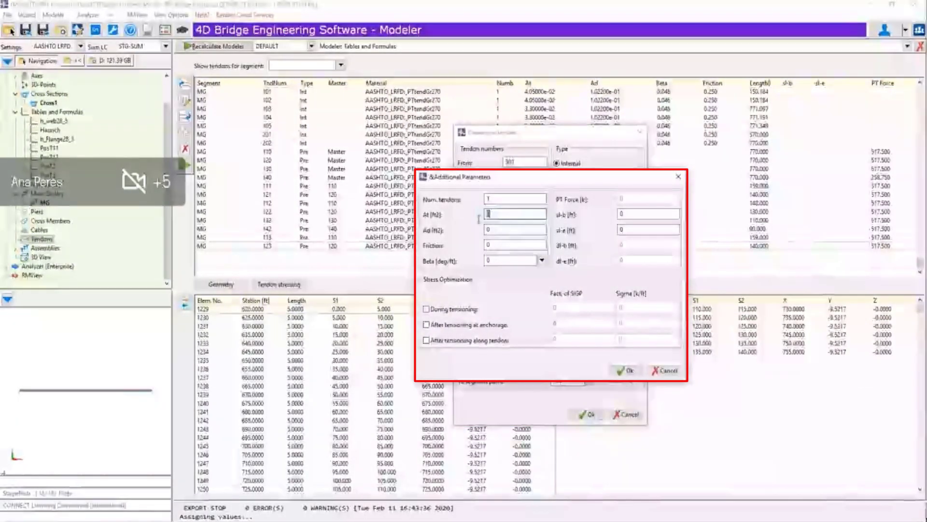
{"action": "type", "text": "0.033"}
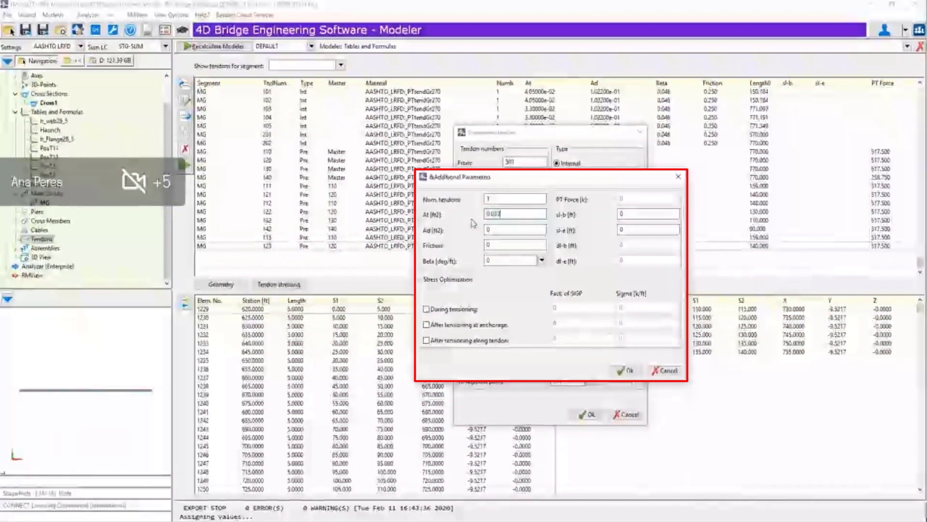
{"action": "key", "text": "Tab"}
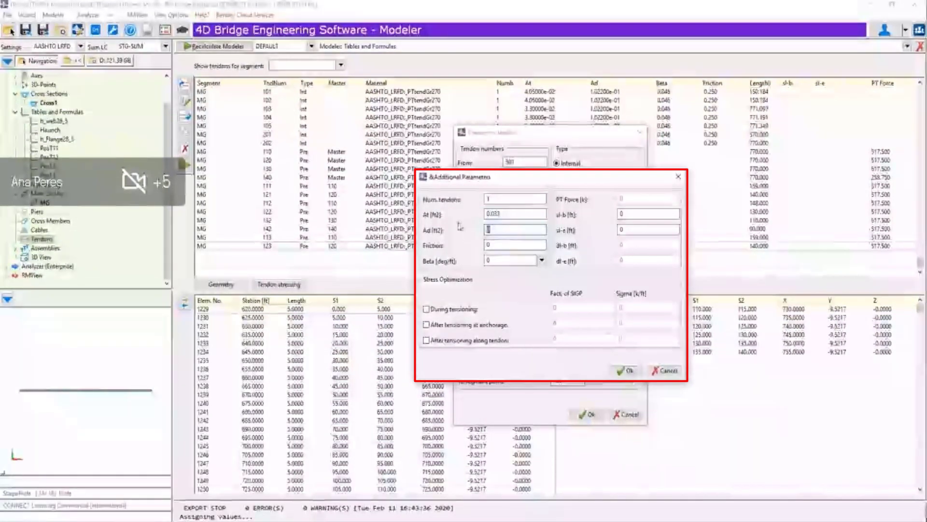
{"action": "type", "text": "0.1022"}
{"action": "key", "text": "Tab"}
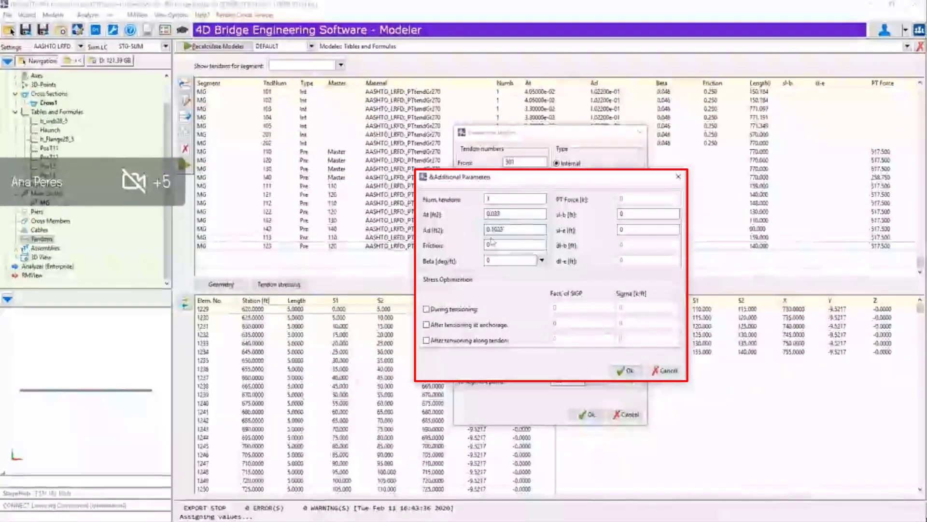
Set the friction to 0.25 and beta to 0.04584 deg/ft, leave stress optimization off and accept the additional parameters.
{"action": "type", "text": "0.2"}
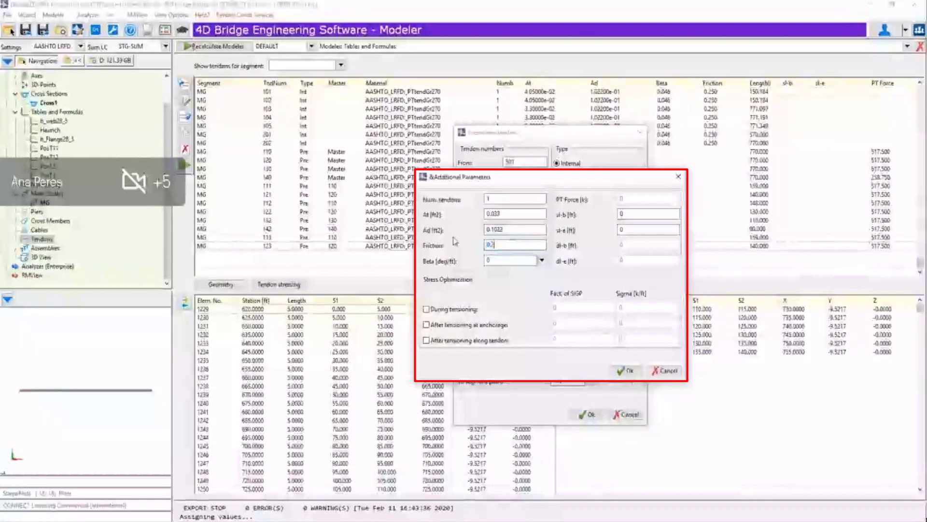
{"action": "type", "text": "5"}
{"action": "key", "text": "Tab"}
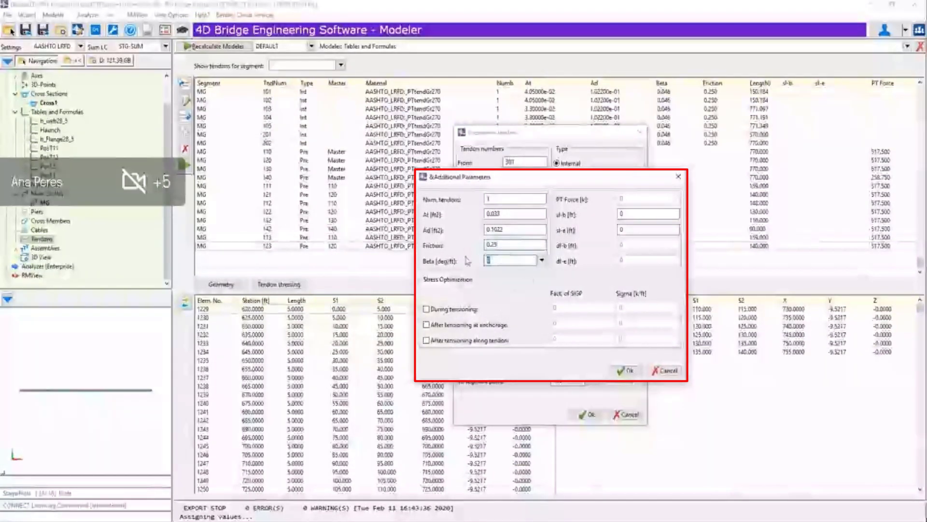
{"action": "type", "text": "0.0"}
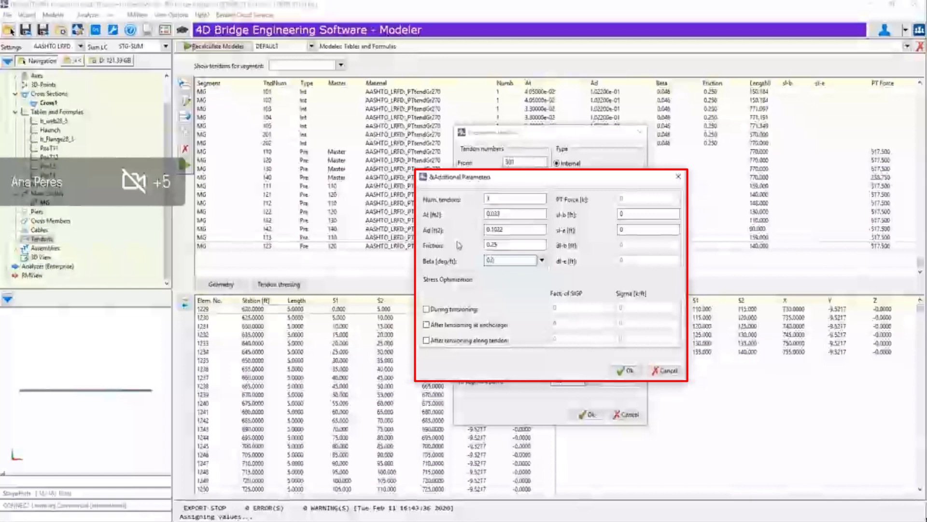
{"action": "type", "text": "4584"}
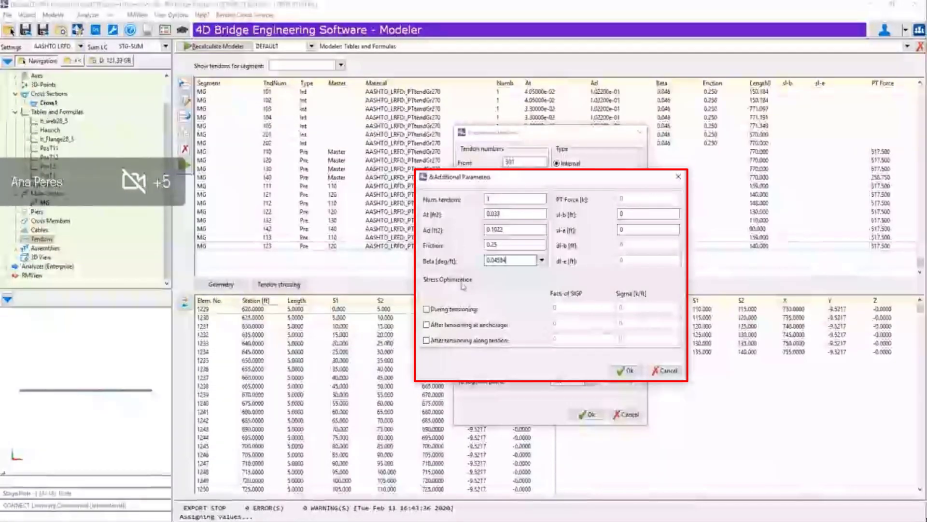
{"action": "left_click", "coordinate": [426, 309]}
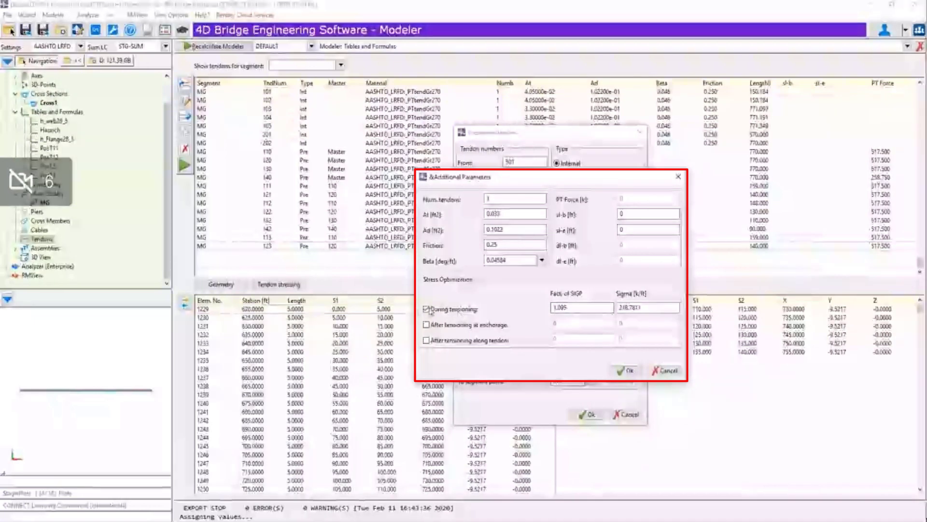
{"action": "left_click", "coordinate": [426, 308]}
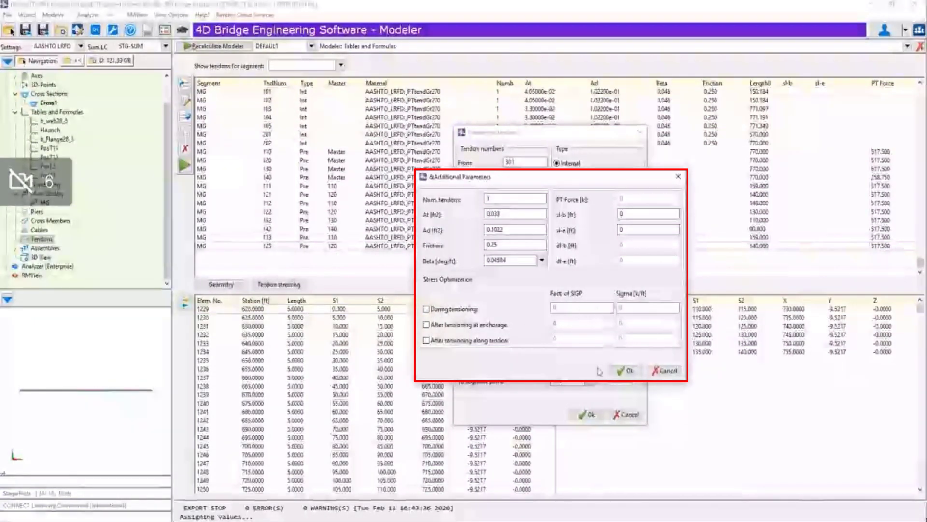
{"action": "left_click", "coordinate": [621, 371]}
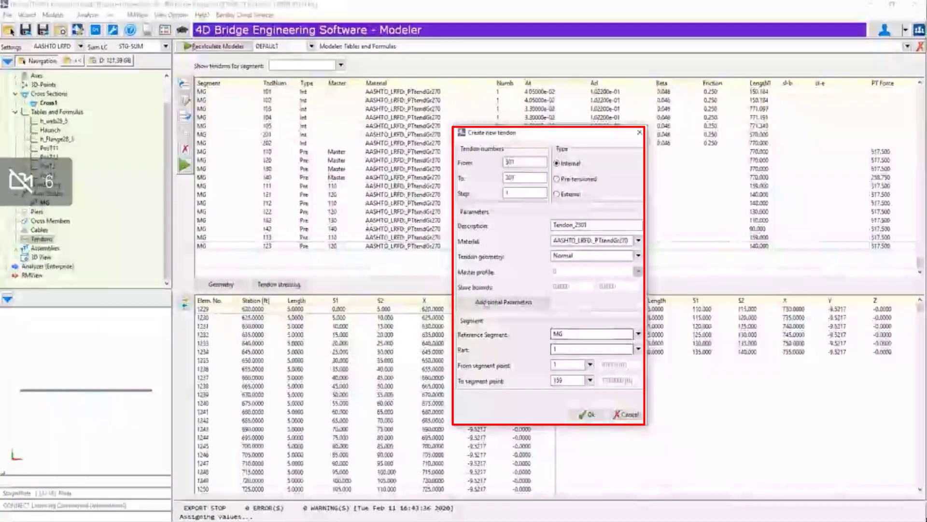
Assign the tendon to reference segment MG, part 1, from segment point 1 to 158, and create it.
{"action": "left_click", "coordinate": [574, 334]}
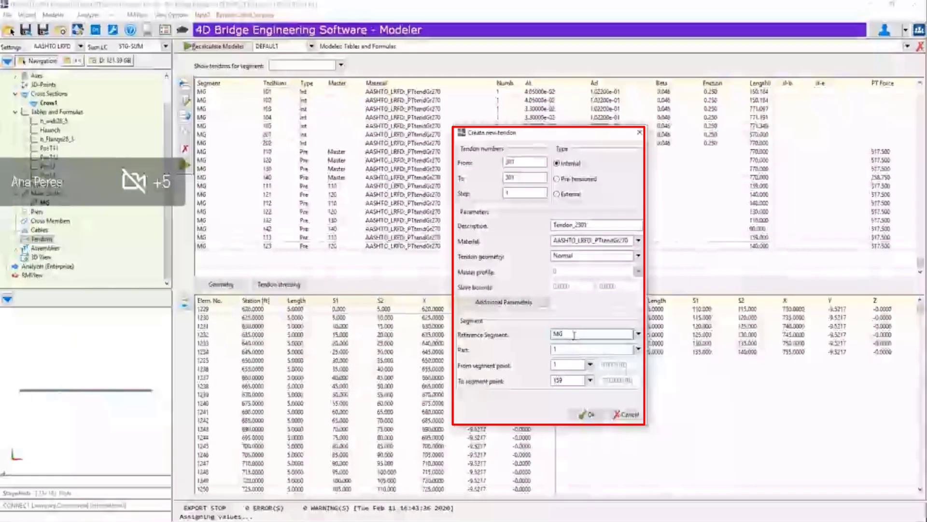
{"action": "left_click", "coordinate": [571, 350]}
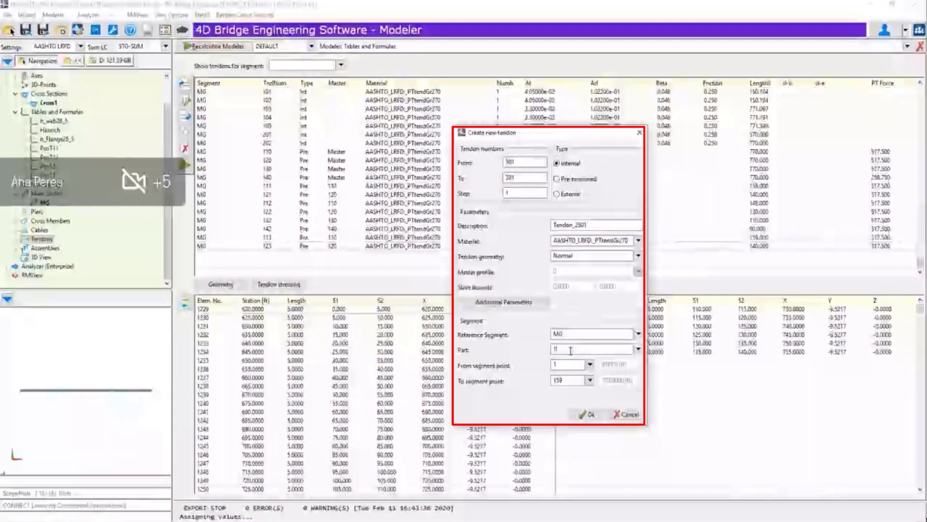
{"action": "left_click", "coordinate": [590, 364]}
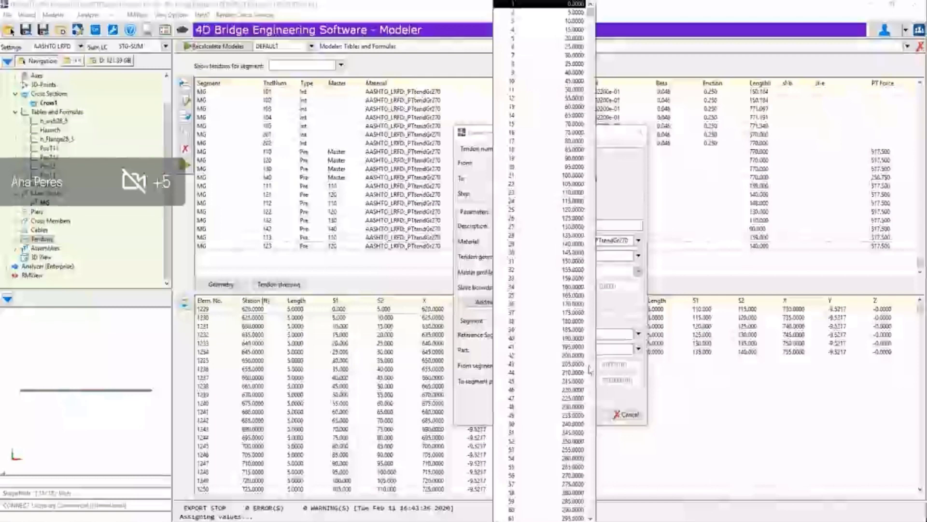
{"action": "left_click", "coordinate": [540, 6]}
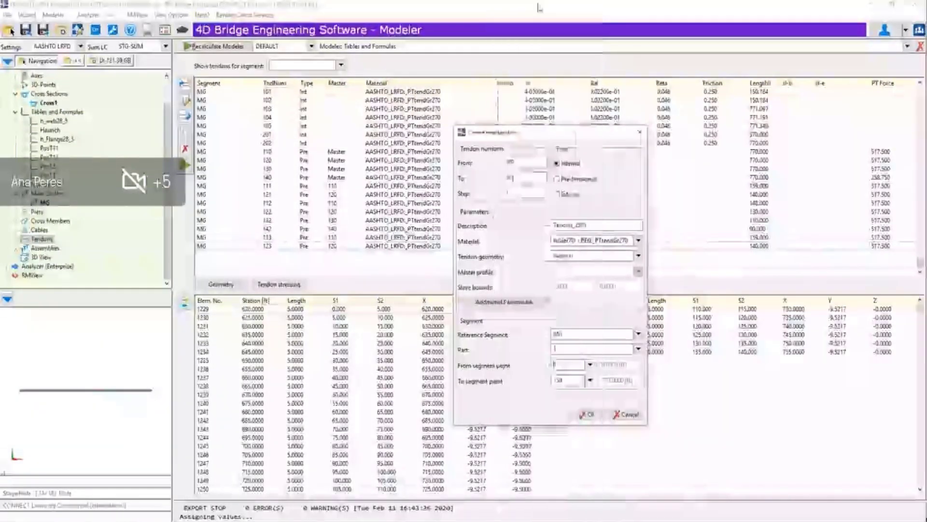
{"action": "left_click", "coordinate": [590, 381]}
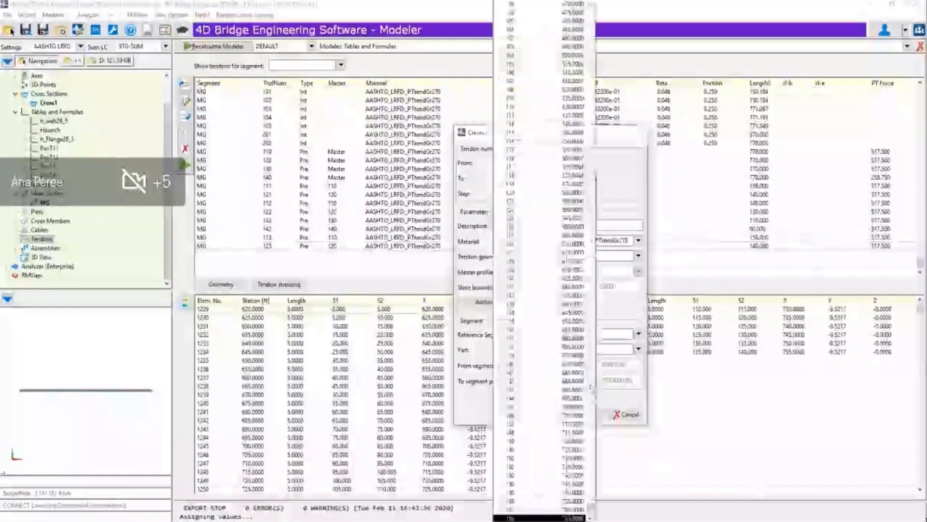
{"action": "left_click", "coordinate": [569, 307]}
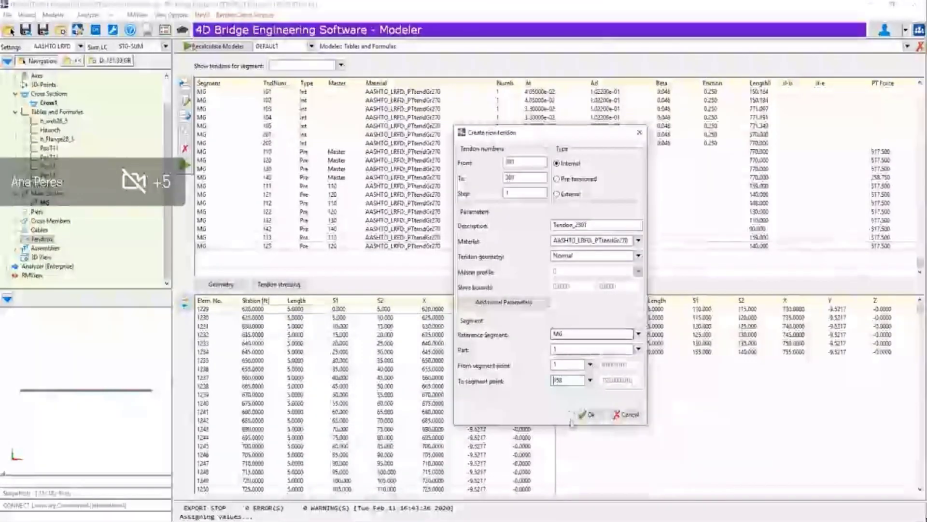
{"action": "left_click", "coordinate": [587, 414]}
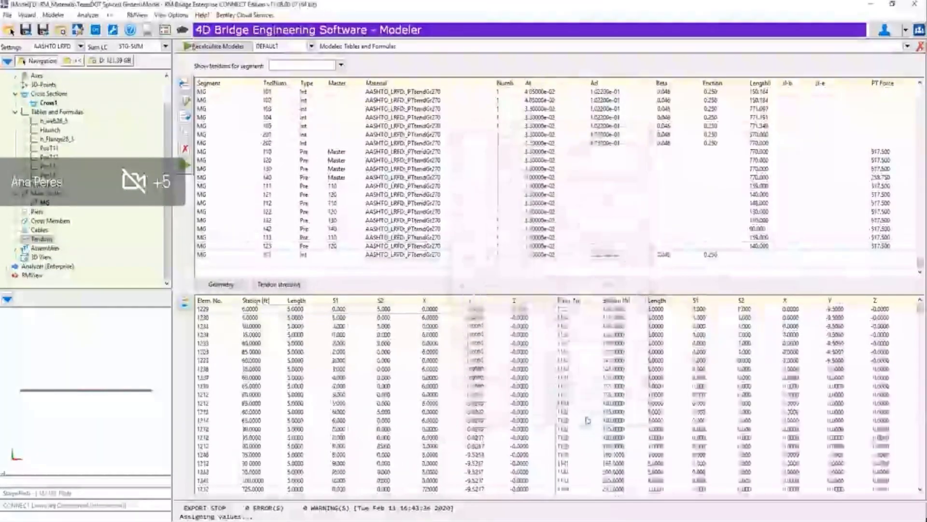
In the new tendon's geometry, start inserting tendon points and select the stations at 90, 120, 190 and 235 ft.
{"action": "left_click", "coordinate": [230, 288]}
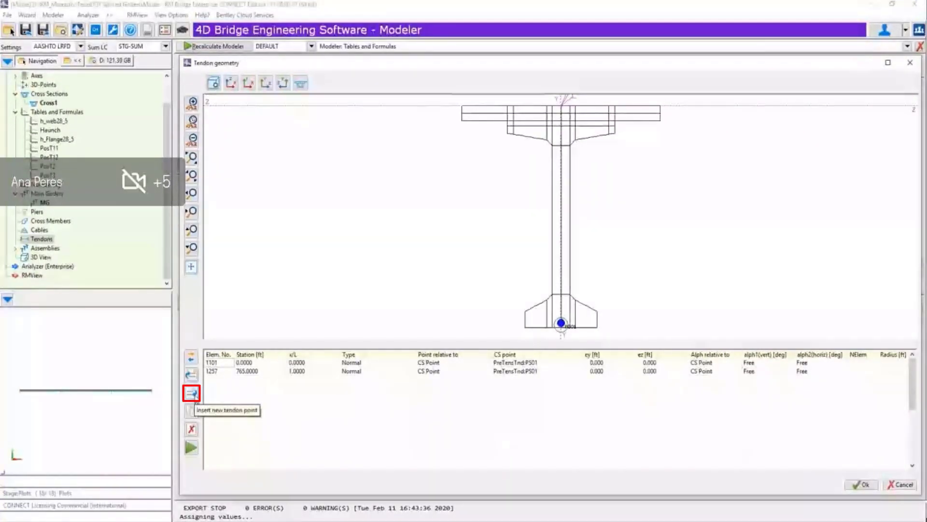
{"action": "left_click", "coordinate": [192, 394]}
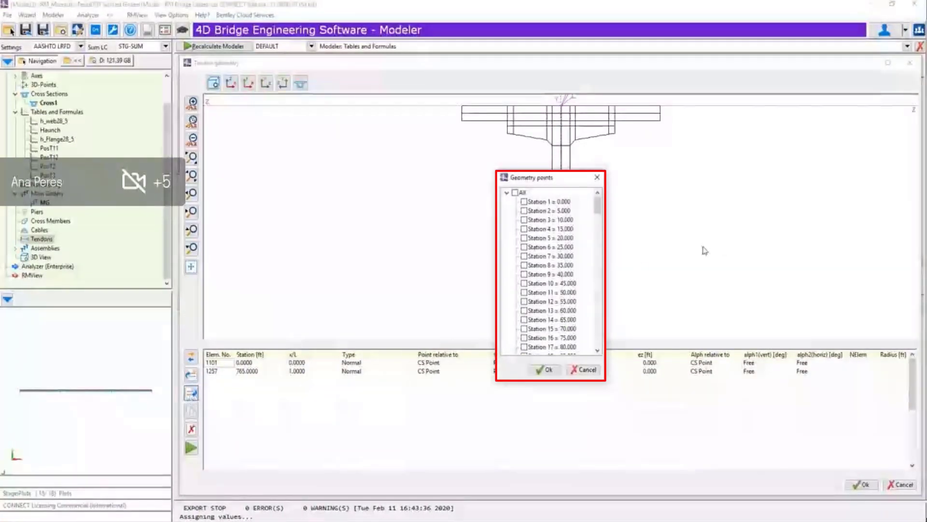
{"action": "scroll", "coordinate": [550, 251], "scroll_direction": "down", "scroll_amount": 5}
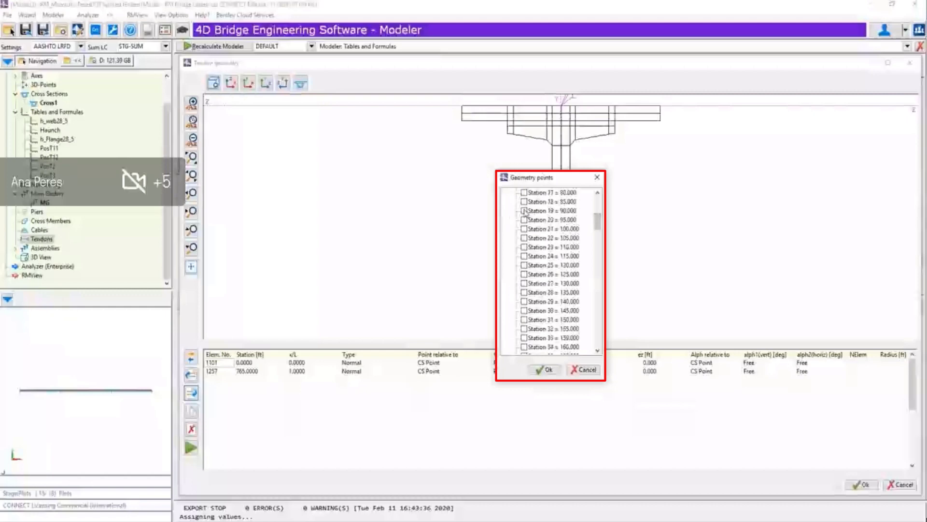
{"action": "left_click", "coordinate": [524, 211]}
{"action": "left_click", "coordinate": [524, 265]}
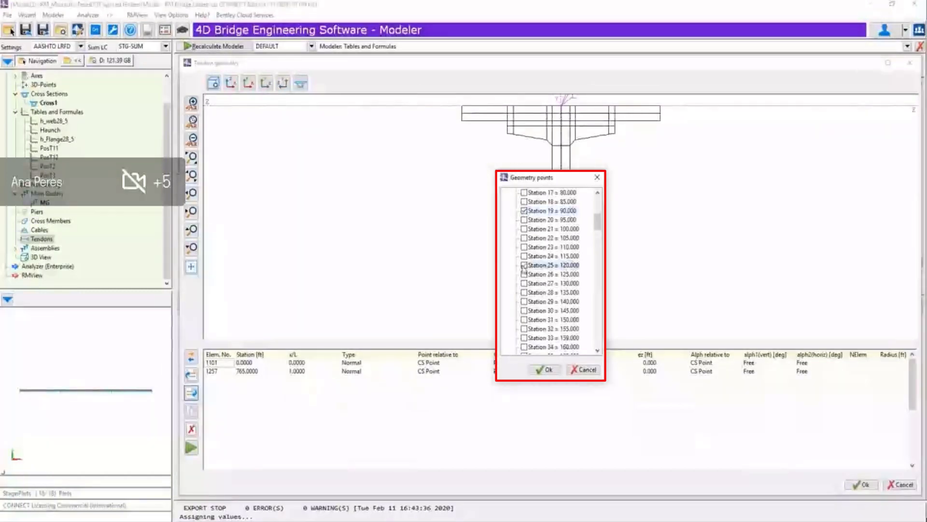
{"action": "left_click_drag", "start_coordinate": [598, 222], "coordinate": [600, 242]}
{"action": "left_click", "coordinate": [524, 265]}
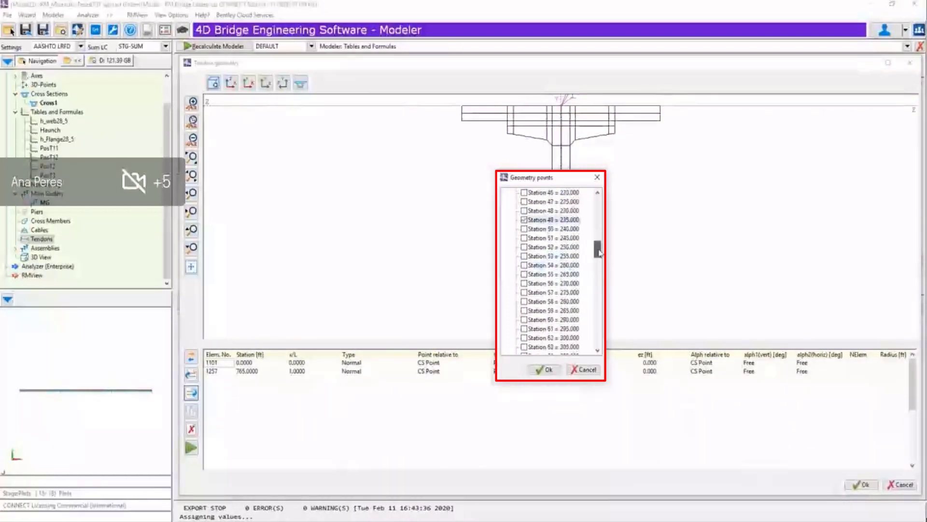
Add the stations at 275, 340, 385 and 430 ft to the geometry point selection.
{"action": "left_click_drag", "start_coordinate": [600, 253], "coordinate": [599, 257]}
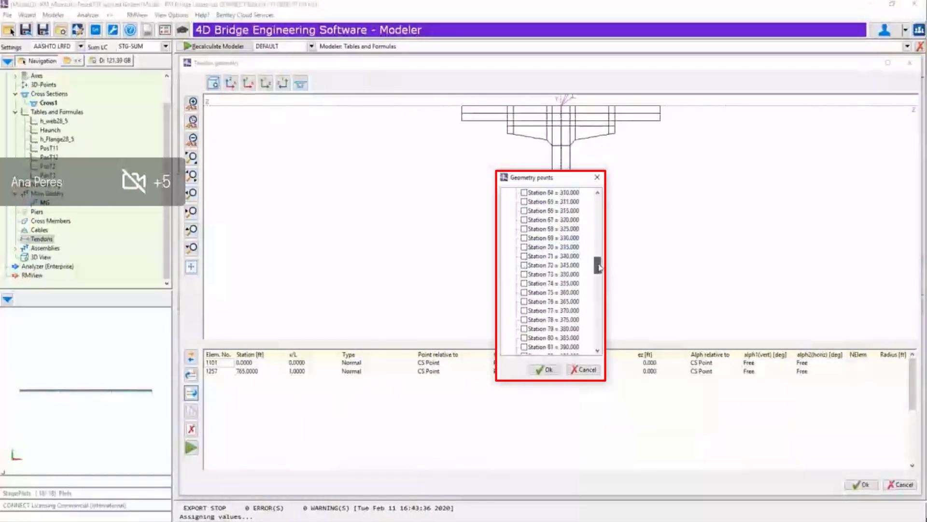
{"action": "left_click", "coordinate": [524, 256]}
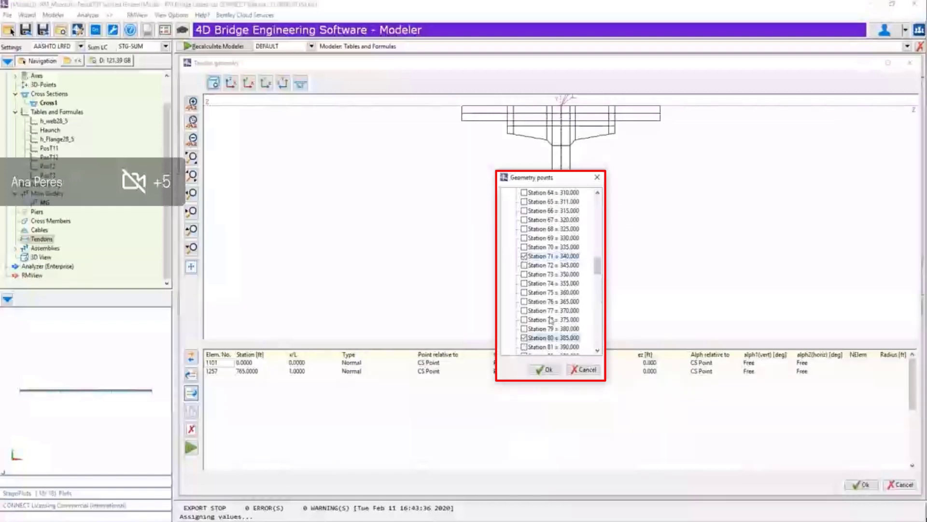
{"action": "left_click_drag", "start_coordinate": [598, 265], "coordinate": [601, 277]}
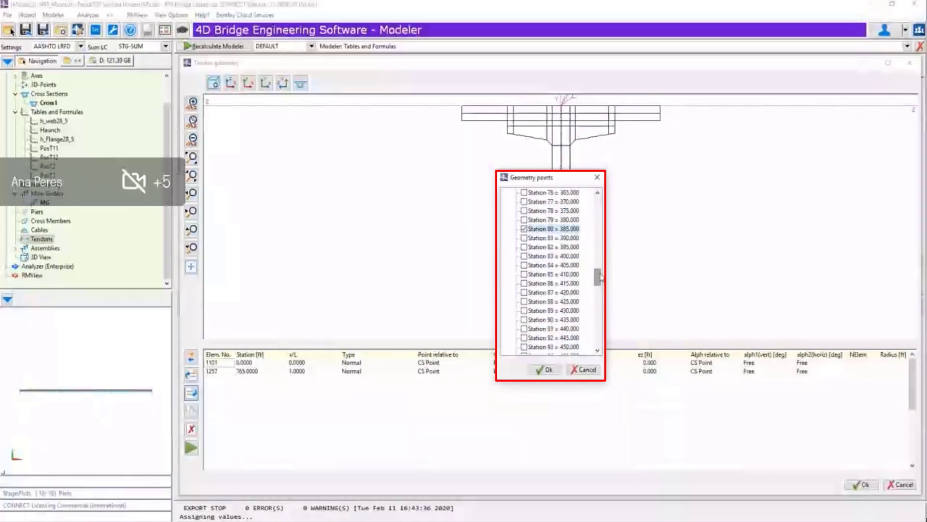
{"action": "left_click", "coordinate": [524, 311]}
{"action": "scroll", "coordinate": [526, 321], "scroll_direction": "down", "scroll_amount": 4}
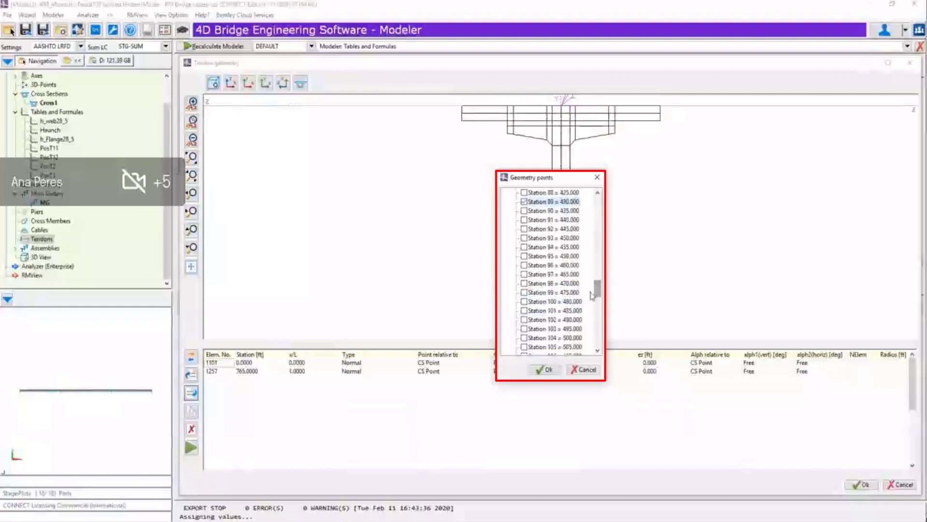
Add the stations at 495, 535, 580, 640 and 680 ft and insert all selected geometry points into the tendon.
{"action": "left_click", "coordinate": [523, 328]}
{"action": "left_click_drag", "start_coordinate": [598, 289], "coordinate": [598, 325]}
{"action": "left_click", "coordinate": [524, 301]}
{"action": "left_click", "coordinate": [524, 283]}
{"action": "left_click", "coordinate": [524, 319]}
{"action": "left_click", "coordinate": [525, 319]}
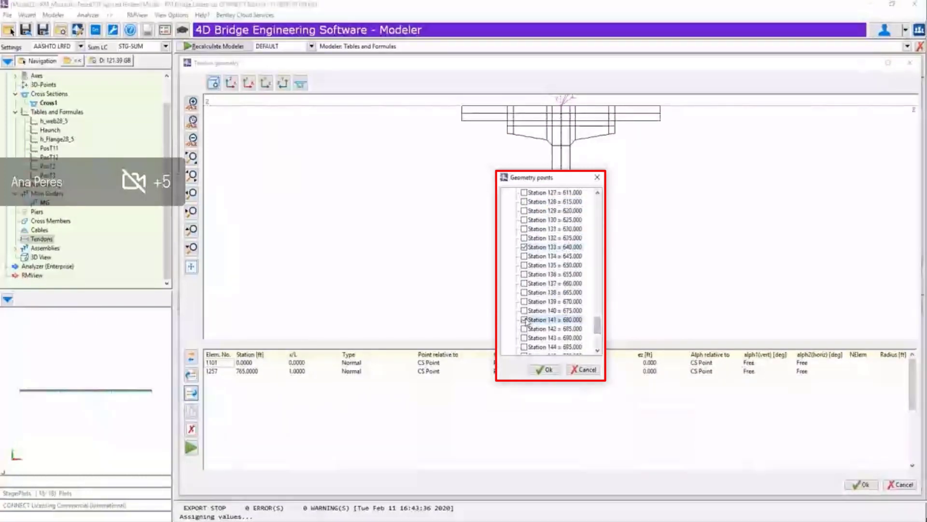
{"action": "left_click", "coordinate": [538, 371]}
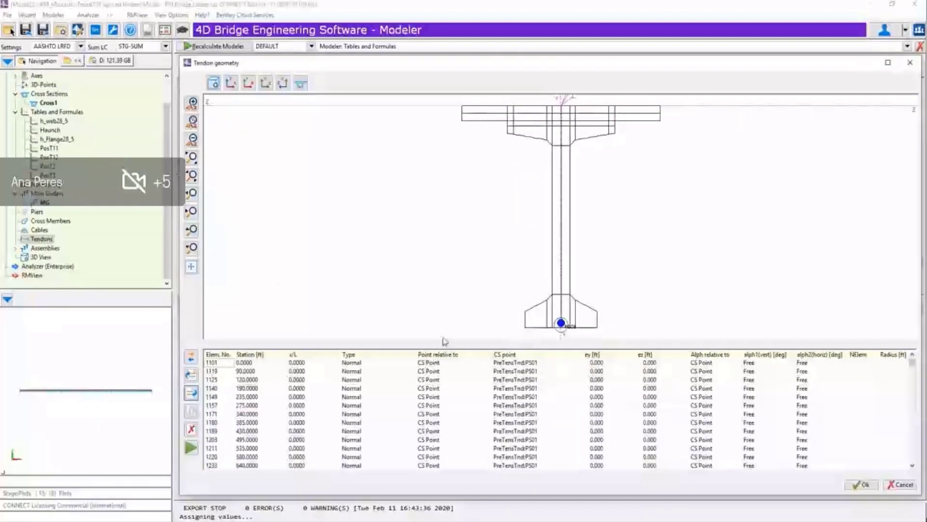
Set the position of the first tendon point, at station 0, relative to CS Point.
{"action": "left_click", "coordinate": [441, 365]}
{"action": "left_click", "coordinate": [444, 366]}
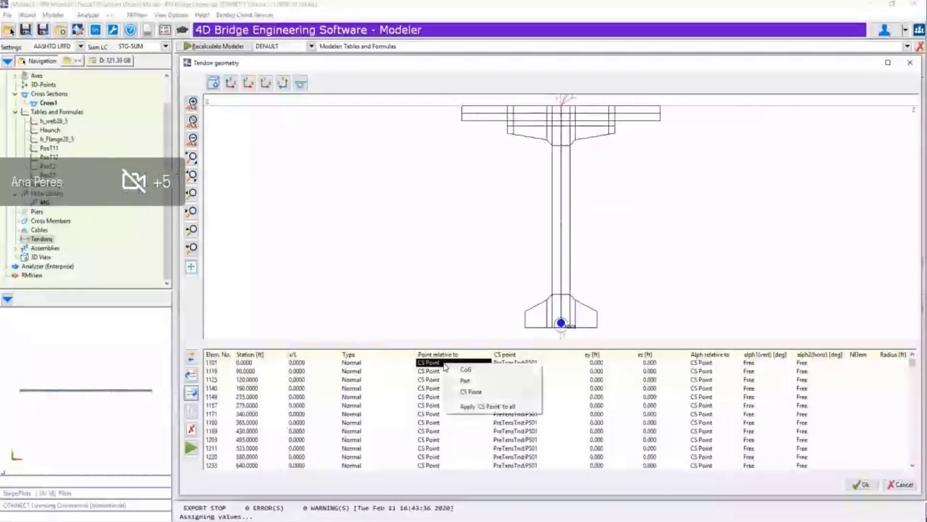
{"action": "left_click", "coordinate": [464, 392]}
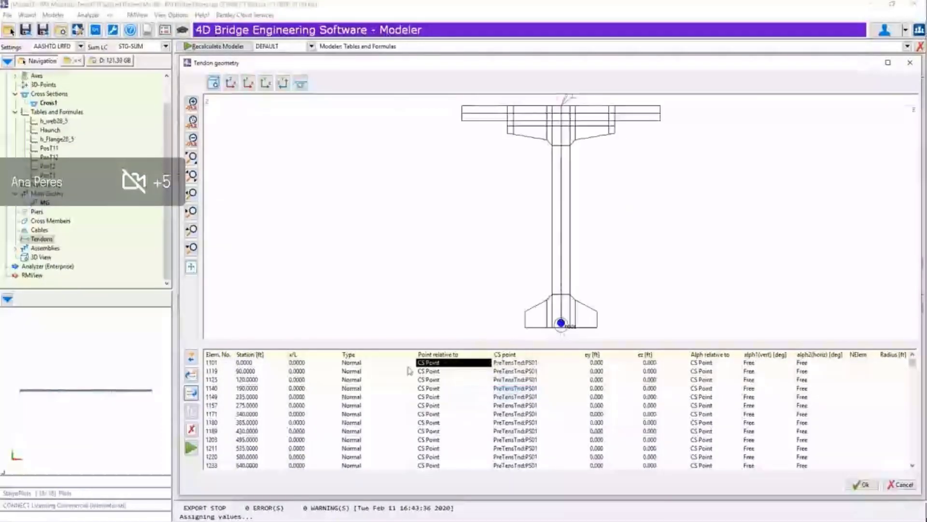
Assign point PosT12 from reference set PosTPart1 to the tendon points and apply it to tendon elements 1101 to 1257, step 1.
{"action": "double_click", "coordinate": [512, 363]}
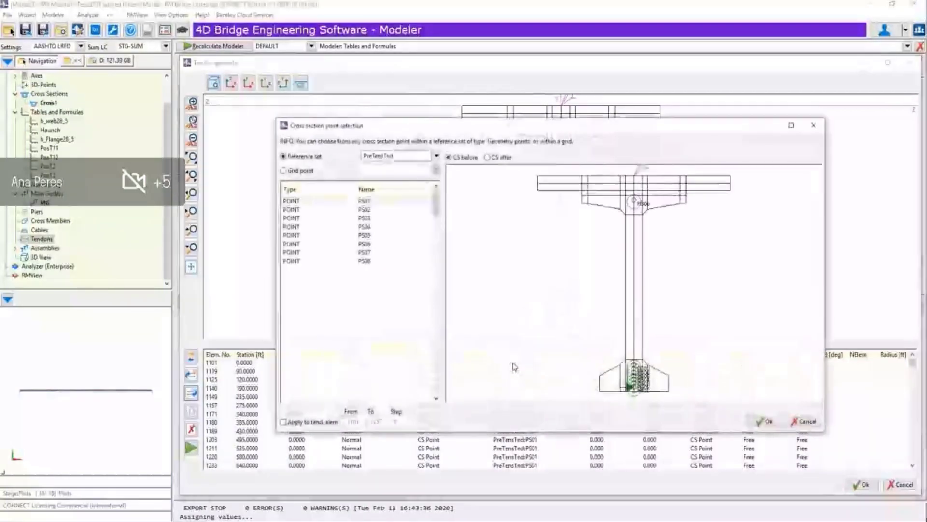
{"action": "left_click", "coordinate": [437, 156]}
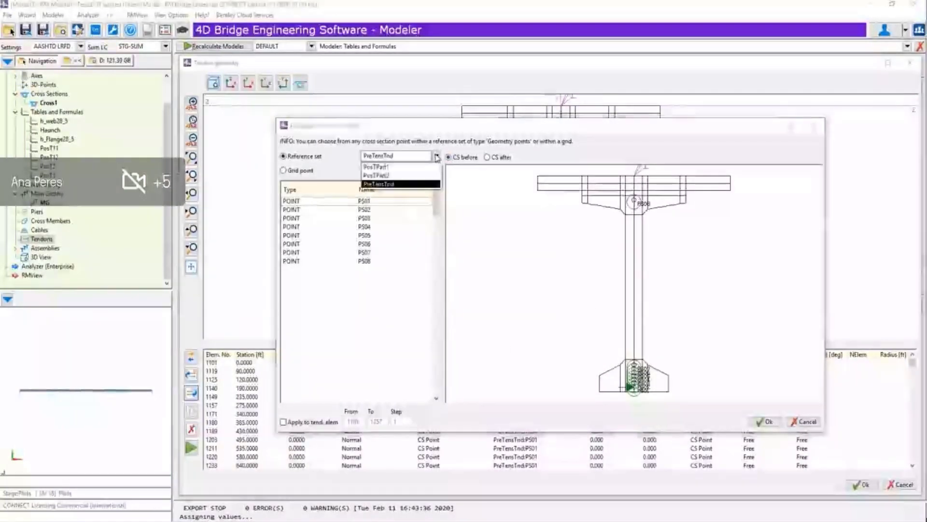
{"action": "left_click", "coordinate": [383, 172]}
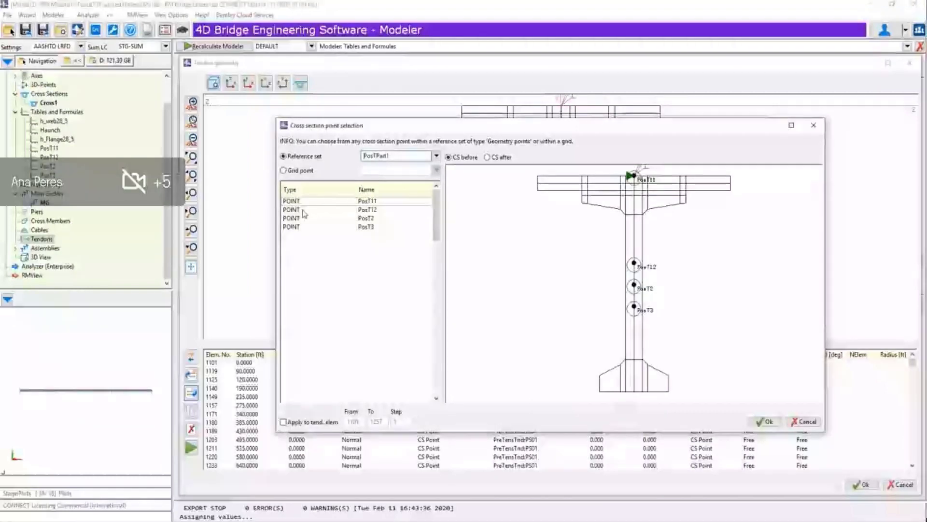
{"action": "left_click", "coordinate": [304, 210]}
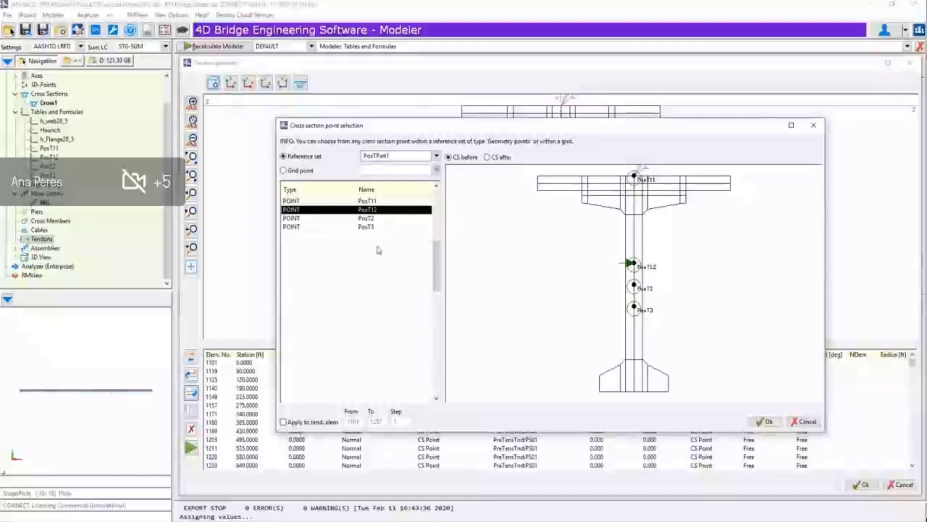
{"action": "left_click", "coordinate": [284, 423]}
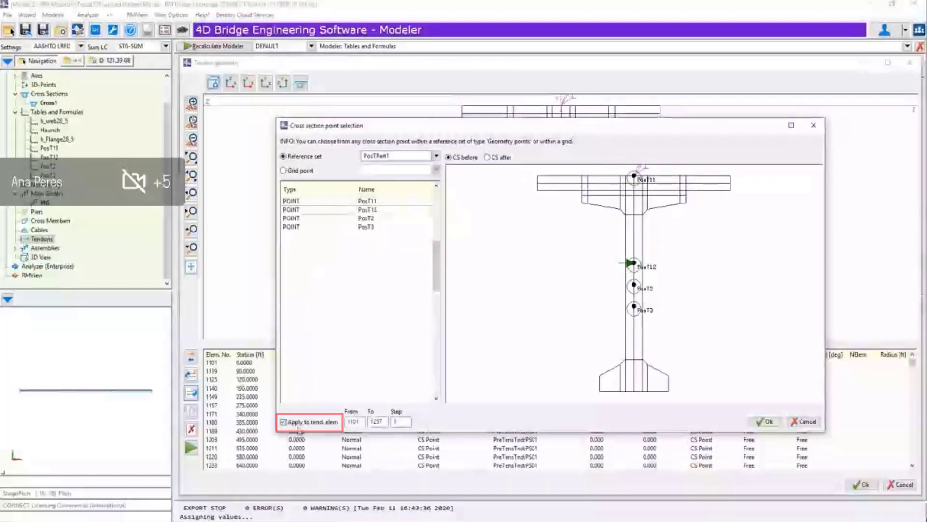
{"action": "left_click", "coordinate": [764, 421]}
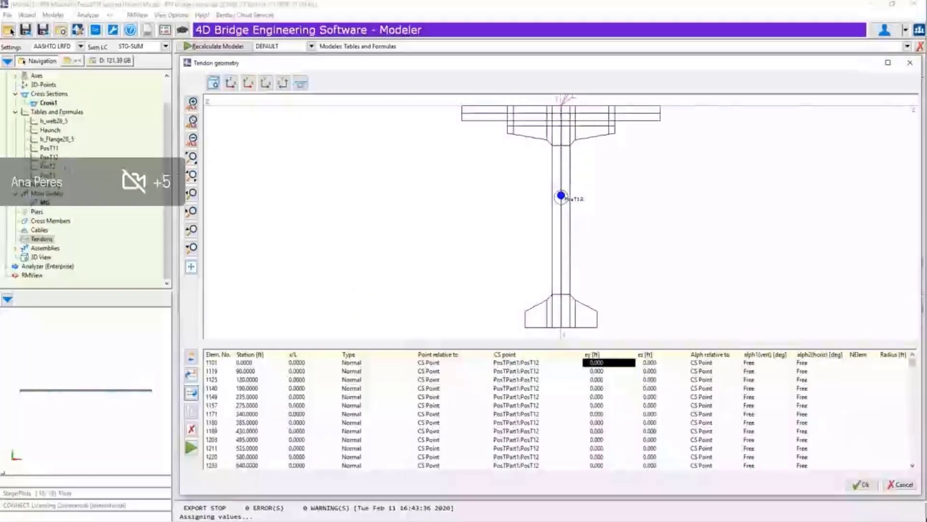
Fix both the vertical and horizontal tendon angles at station 90 ft to a value of 0.
{"action": "left_click", "coordinate": [768, 364]}
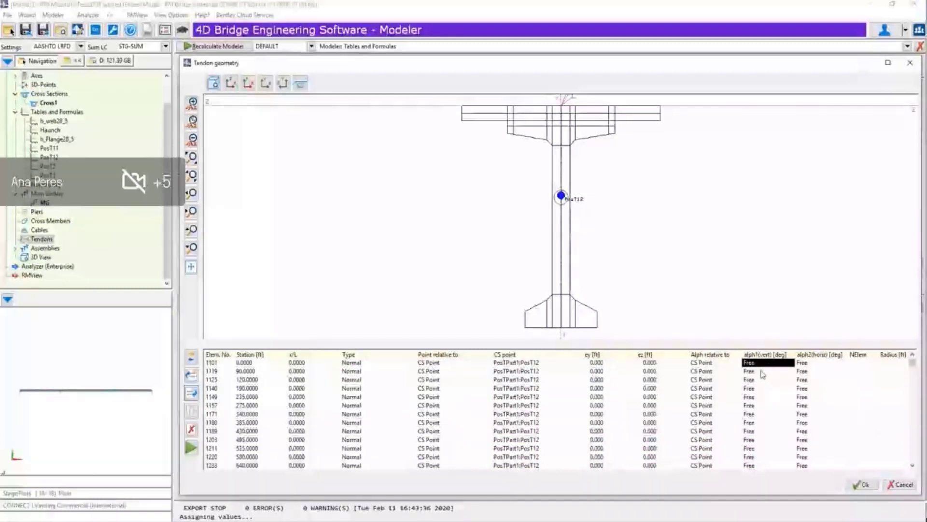
{"action": "left_click", "coordinate": [762, 373]}
{"action": "left_click", "coordinate": [755, 399]}
{"action": "left_click", "coordinate": [790, 425]}
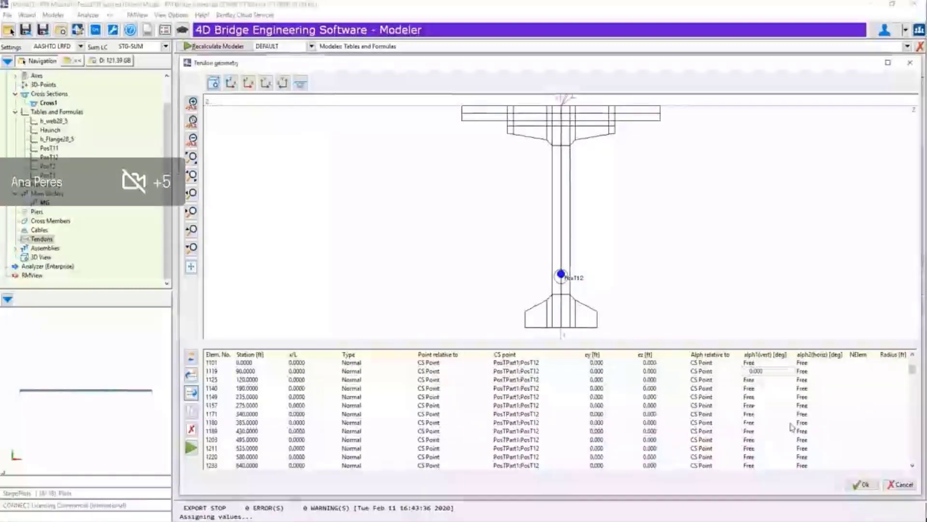
{"action": "left_click", "coordinate": [803, 371]}
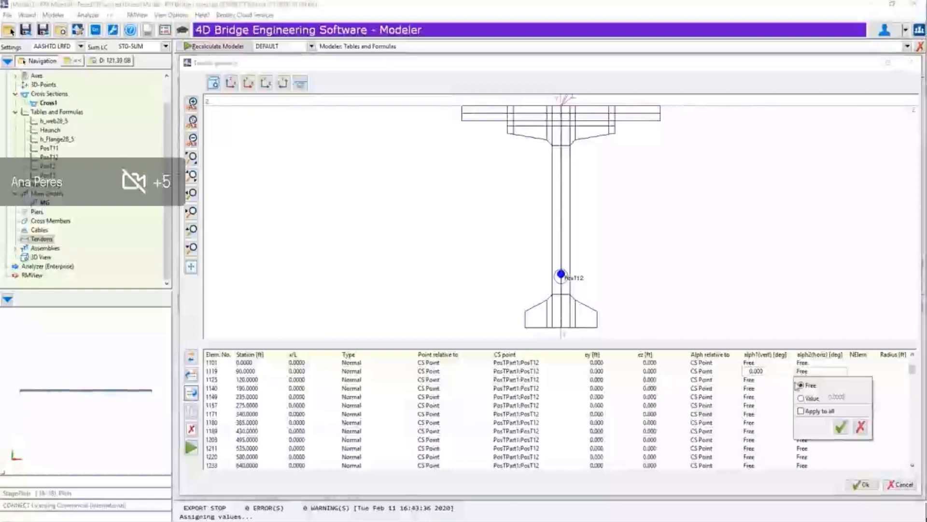
{"action": "left_click", "coordinate": [846, 434]}
Fix the vertical and horizontal tendon angles at station 120 ft to 0 degrees.
{"action": "left_click", "coordinate": [749, 380]}
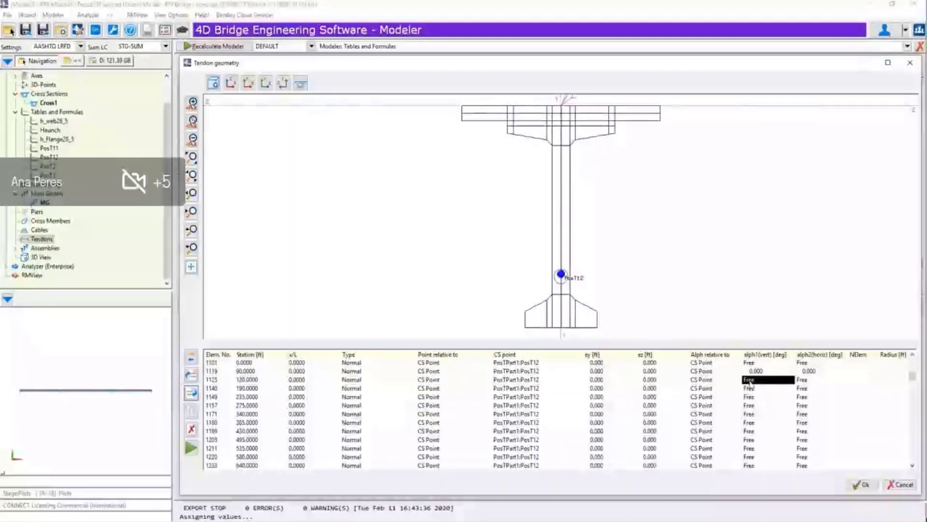
{"action": "left_click", "coordinate": [750, 381]}
{"action": "left_click", "coordinate": [787, 435]}
{"action": "left_click", "coordinate": [802, 379]}
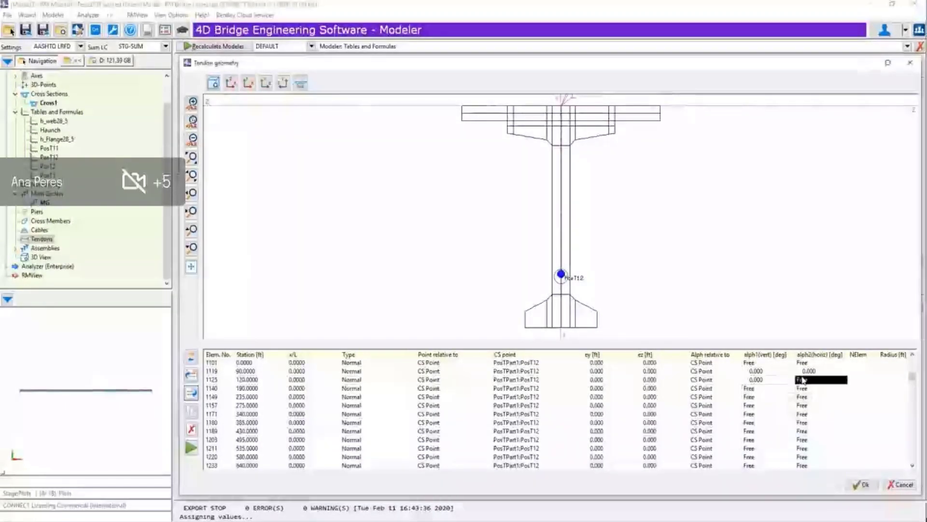
{"action": "left_click", "coordinate": [801, 379]}
{"action": "left_click", "coordinate": [802, 406]}
{"action": "left_click", "coordinate": [839, 434]}
Fix the vertical and horizontal tendon angles at station 235 ft to 0 degrees.
{"action": "left_click", "coordinate": [749, 389]}
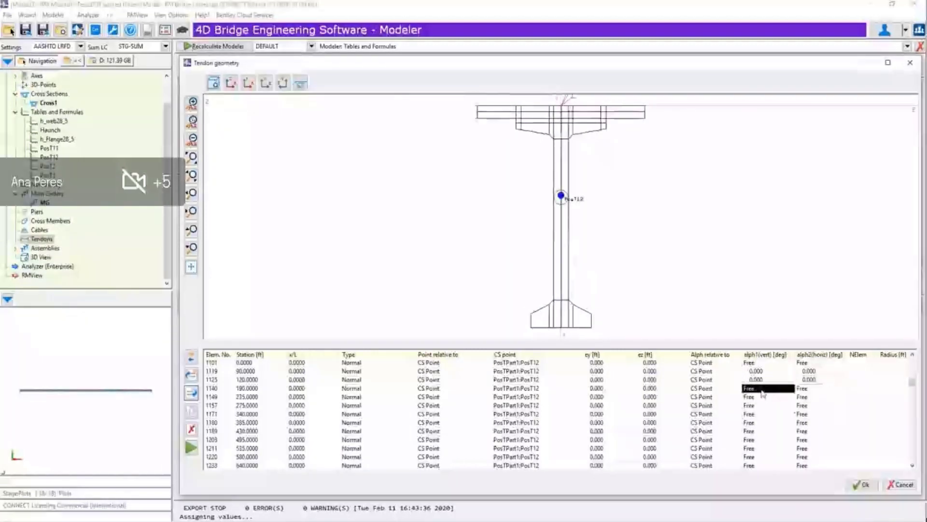
{"action": "left_click", "coordinate": [749, 388]}
{"action": "left_click", "coordinate": [788, 453]}
{"action": "left_click", "coordinate": [801, 397]}
{"action": "left_click", "coordinate": [801, 396]}
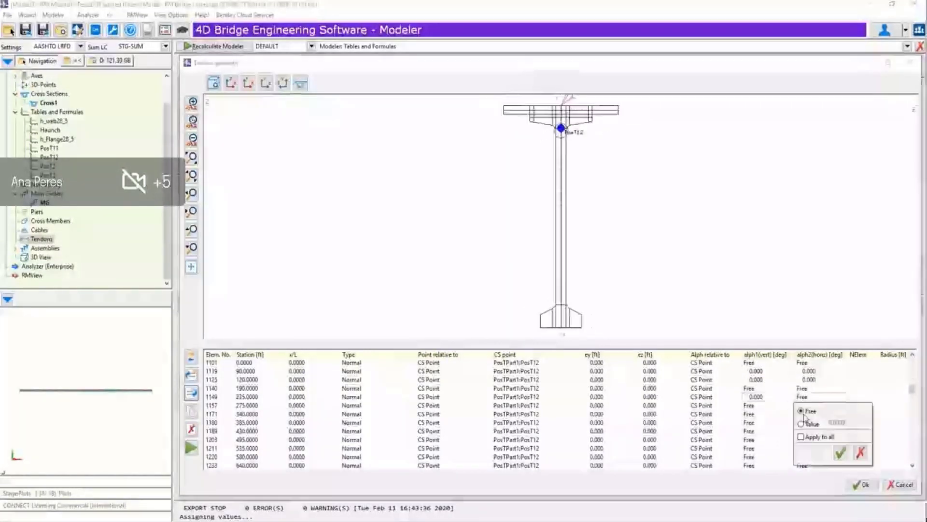
{"action": "left_click", "coordinate": [803, 423]}
{"action": "left_click", "coordinate": [841, 453]}
Fix the vertical and horizontal tendon angles at station 340 ft to 0 degrees.
{"action": "left_click", "coordinate": [753, 406]}
{"action": "left_click", "coordinate": [749, 414]}
{"action": "left_click", "coordinate": [748, 414]}
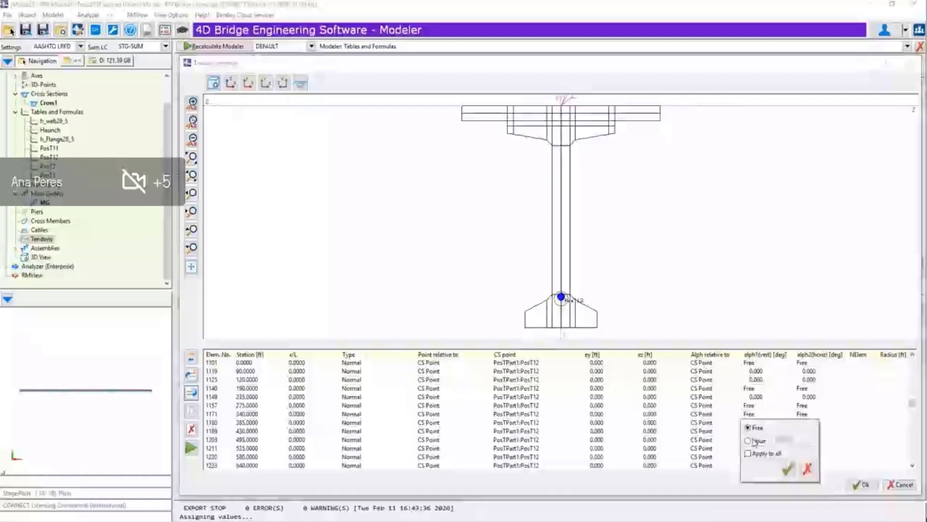
{"action": "left_click", "coordinate": [748, 441]}
{"action": "left_click", "coordinate": [788, 469]}
{"action": "left_click", "coordinate": [802, 414]}
{"action": "left_click", "coordinate": [802, 414]}
{"action": "left_click", "coordinate": [801, 440]}
{"action": "left_click", "coordinate": [841, 468]}
Fix the vertical and horizontal tendon angles at station 385 ft to 0 degrees.
{"action": "left_click", "coordinate": [748, 423]}
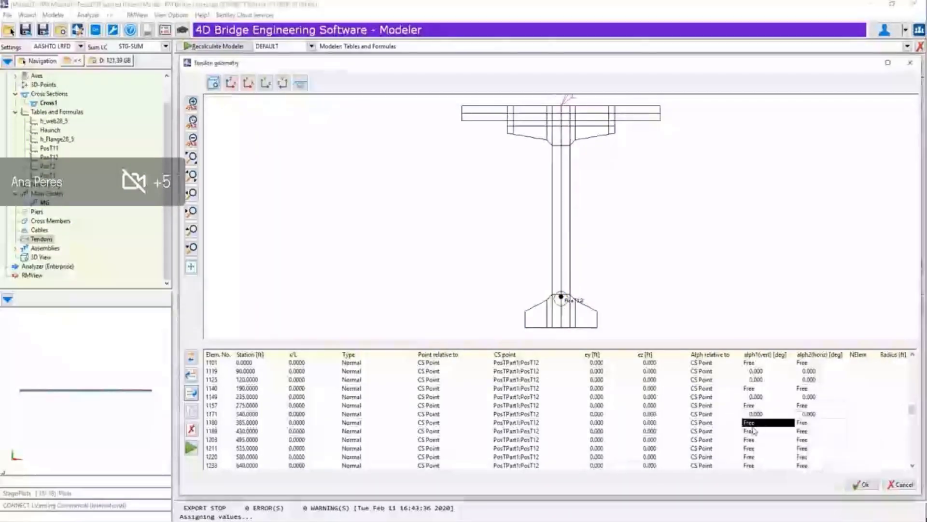
{"action": "left_click", "coordinate": [748, 422]}
{"action": "left_click", "coordinate": [748, 449]}
{"action": "left_click", "coordinate": [788, 477]}
{"action": "left_click", "coordinate": [803, 423]}
{"action": "left_click", "coordinate": [803, 422]}
{"action": "left_click", "coordinate": [801, 449]}
{"action": "left_click", "coordinate": [841, 477]}
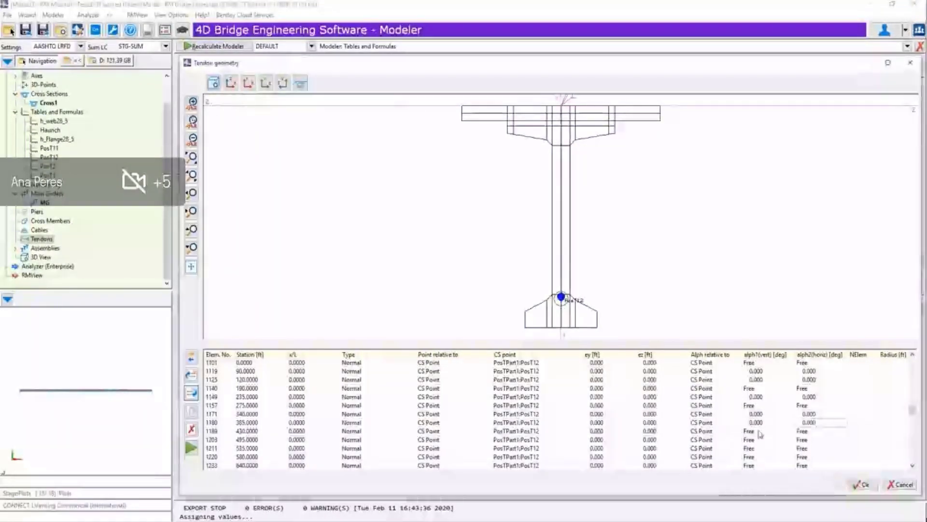
Fix the vertical and horizontal tendon angles at station 430 ft to 0 degrees.
{"action": "left_click", "coordinate": [749, 431]}
{"action": "left_click", "coordinate": [757, 435]}
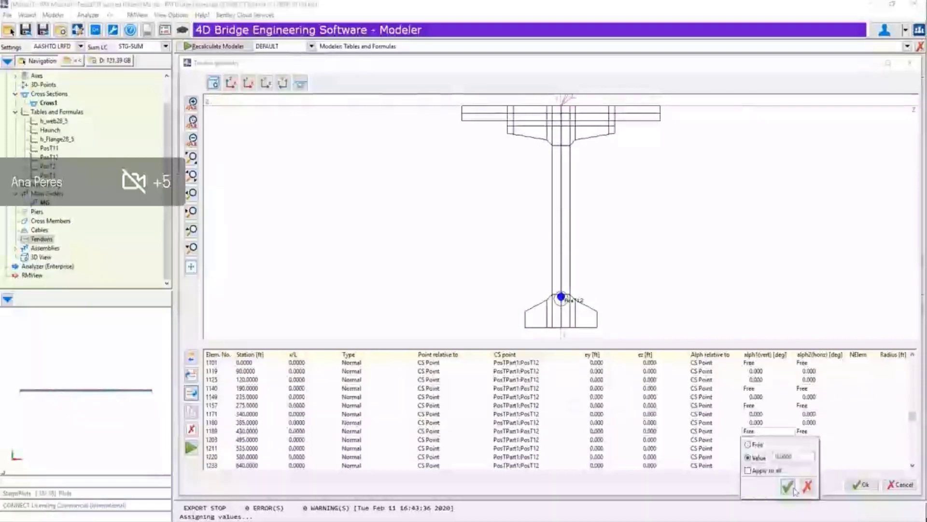
{"action": "left_click", "coordinate": [788, 487]}
{"action": "left_click", "coordinate": [803, 430]}
{"action": "left_click", "coordinate": [801, 457]}
{"action": "left_click", "coordinate": [841, 485]}
Fix the vertical and horizontal tendon angles at station 535 ft to 0 degrees.
{"action": "left_click", "coordinate": [756, 449]}
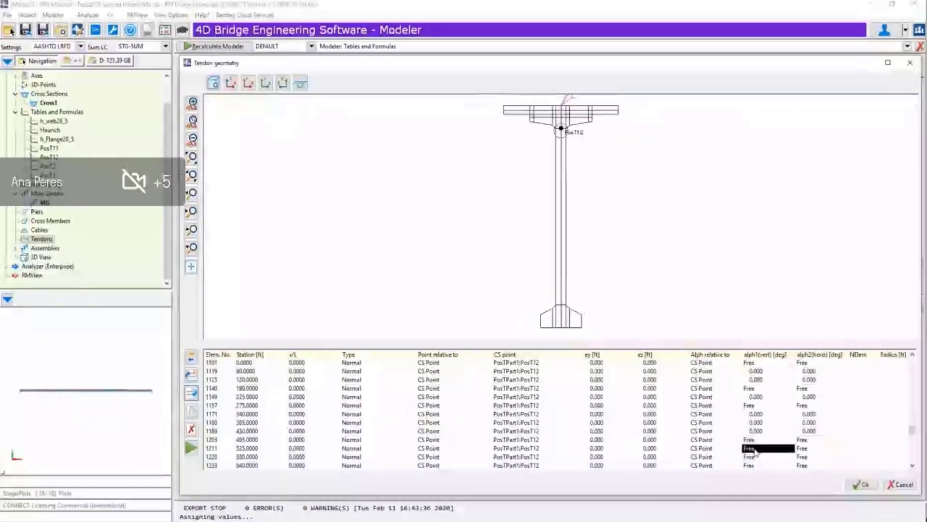
{"action": "left_click", "coordinate": [756, 452]}
{"action": "left_click", "coordinate": [801, 475]}
{"action": "left_click", "coordinate": [841, 503]}
{"action": "left_click", "coordinate": [802, 448]}
{"action": "left_click", "coordinate": [801, 475]}
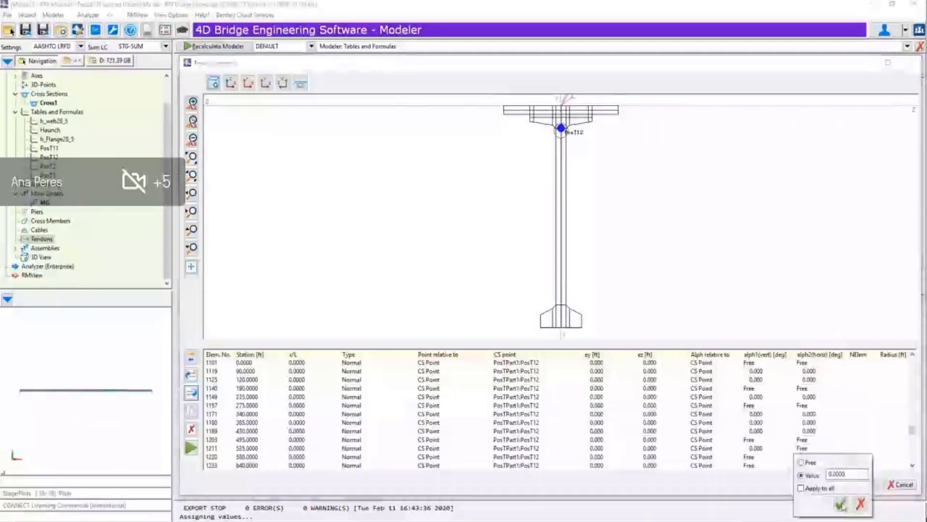
{"action": "left_click", "coordinate": [841, 504]}
Fix the vertical and horizontal tendon angles at station 640 ft to 0 degrees.
{"action": "left_click", "coordinate": [752, 457]}
{"action": "scroll", "coordinate": [749, 453], "scroll_direction": "down", "scroll_amount": 3}
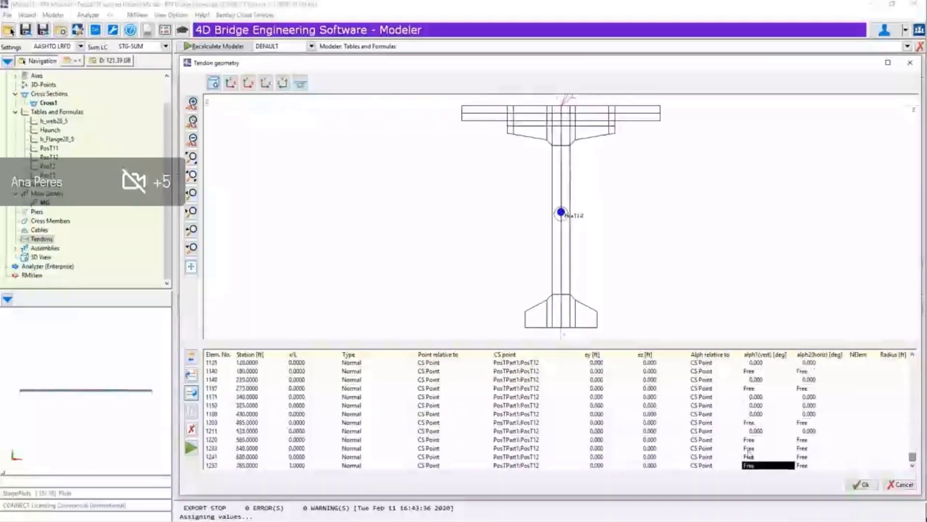
{"action": "left_click", "coordinate": [750, 450]}
{"action": "left_click", "coordinate": [747, 475]}
{"action": "left_click", "coordinate": [787, 504]}
{"action": "left_click", "coordinate": [802, 449]}
{"action": "left_click", "coordinate": [801, 475]}
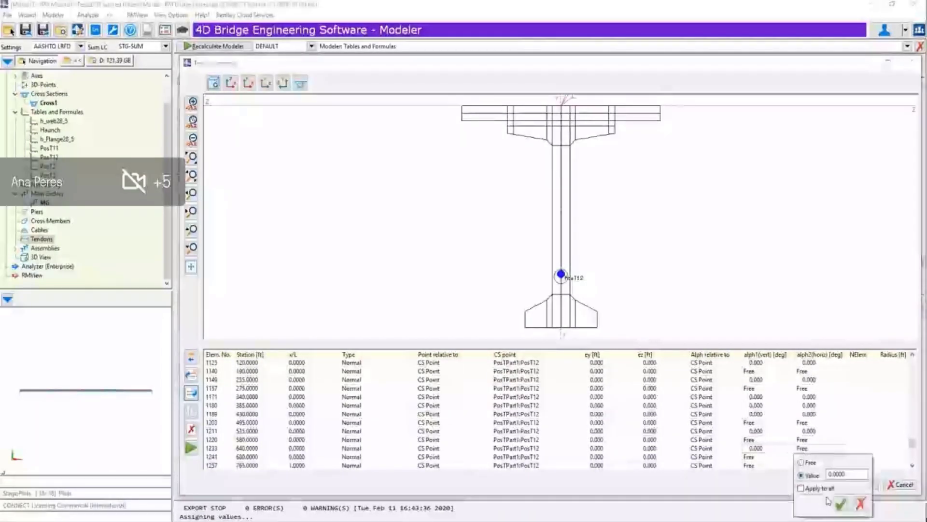
{"action": "left_click", "coordinate": [840, 503]}
Fix the vertical and horizontal tendon angles at station 680 ft to 0 degrees.
{"action": "left_click", "coordinate": [751, 457]}
{"action": "left_click", "coordinate": [747, 483]}
{"action": "left_click", "coordinate": [786, 511]}
{"action": "left_click", "coordinate": [803, 456]}
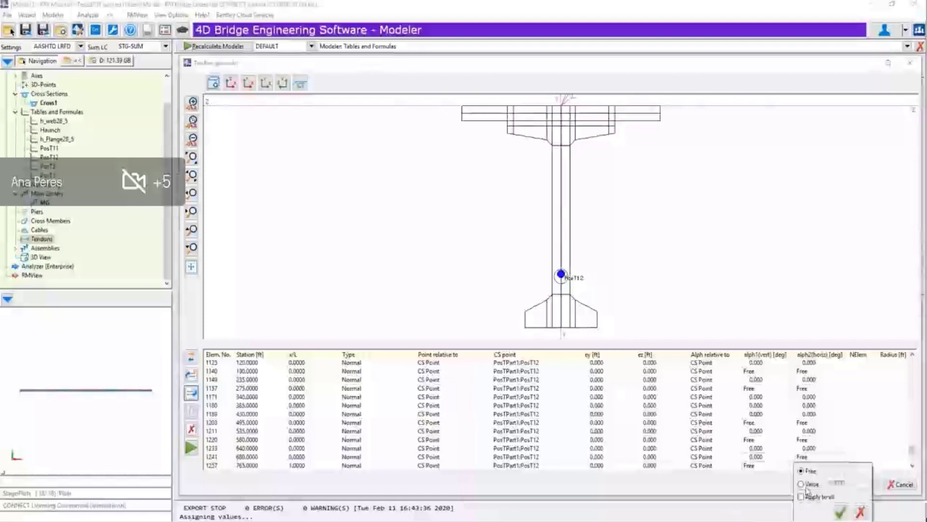
{"action": "left_click", "coordinate": [801, 484]}
{"action": "left_click", "coordinate": [840, 512]}
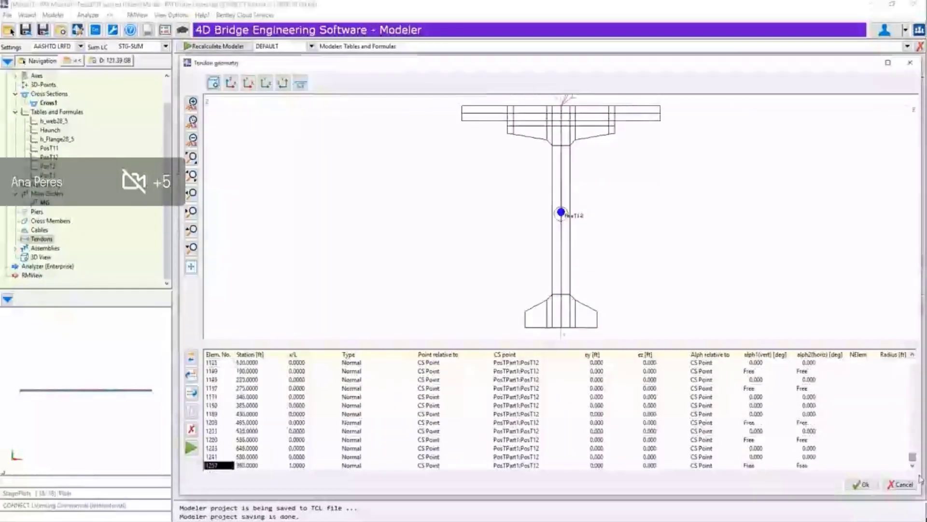
Check the tendon in plan and elevation, and its position in the cross-section at the stations from 340 to 680 ft.
{"action": "left_click", "coordinate": [231, 84]}
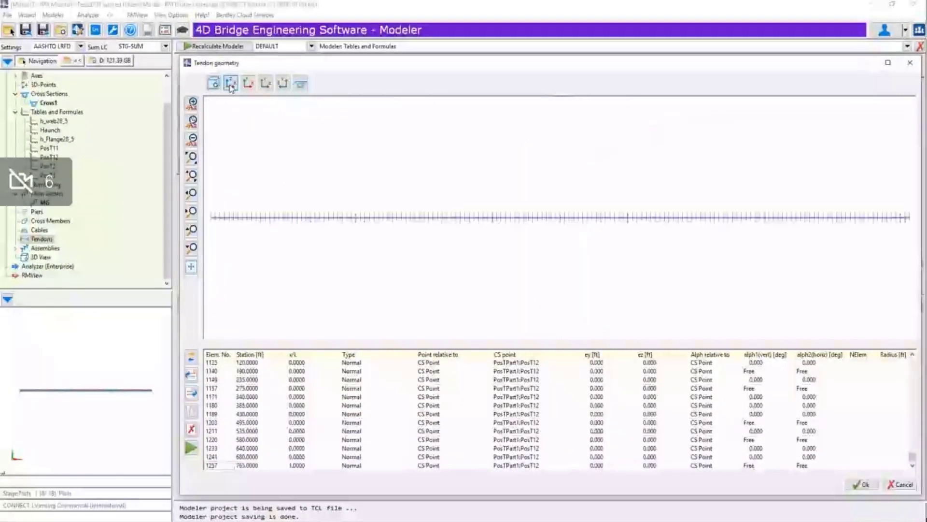
{"action": "left_click", "coordinate": [248, 83]}
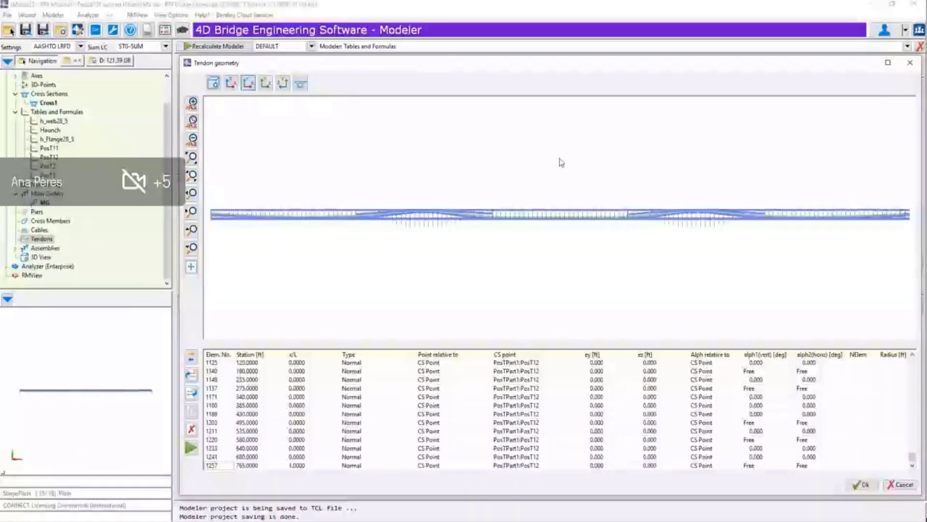
{"action": "left_click", "coordinate": [300, 83]}
{"action": "left_click", "coordinate": [250, 396]}
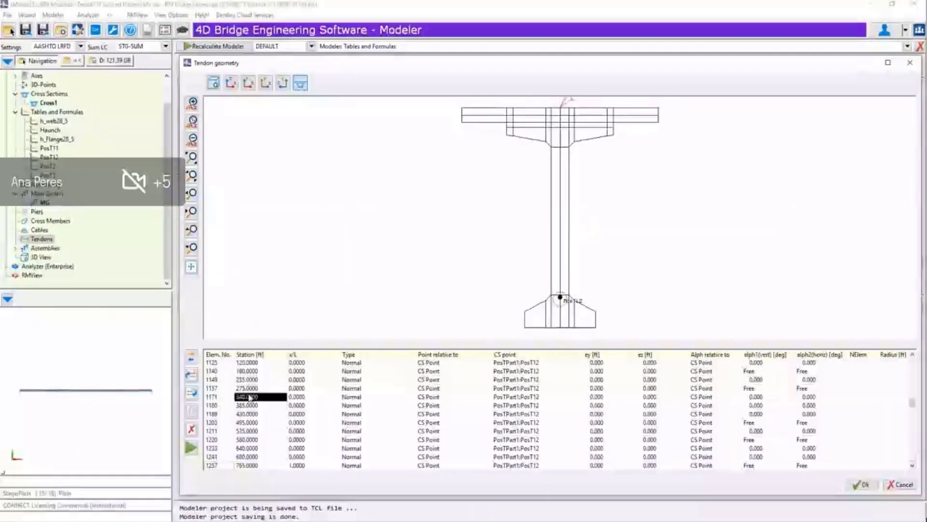
{"action": "key", "text": "Down"}
{"action": "key", "text": "Down"}
{"action": "key", "text": "Down"}
{"action": "key", "text": "Down"}
{"action": "key", "text": "Down"}
{"action": "key", "text": "Down"}
{"action": "key", "text": "Down"}
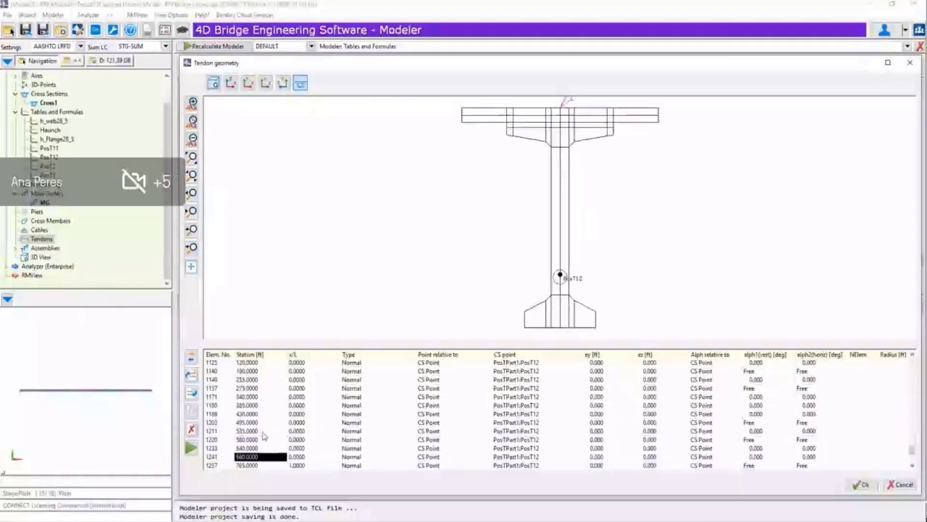